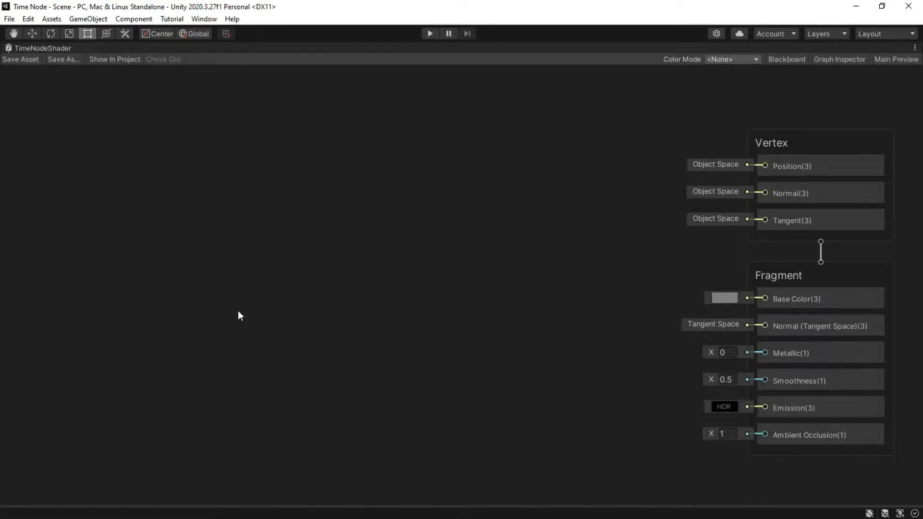
# Add a Time node to the empty area of the graph and place it well away from the Vertex and Fragment blocks.
pyautogui.press('space')
pyautogui.write('time')
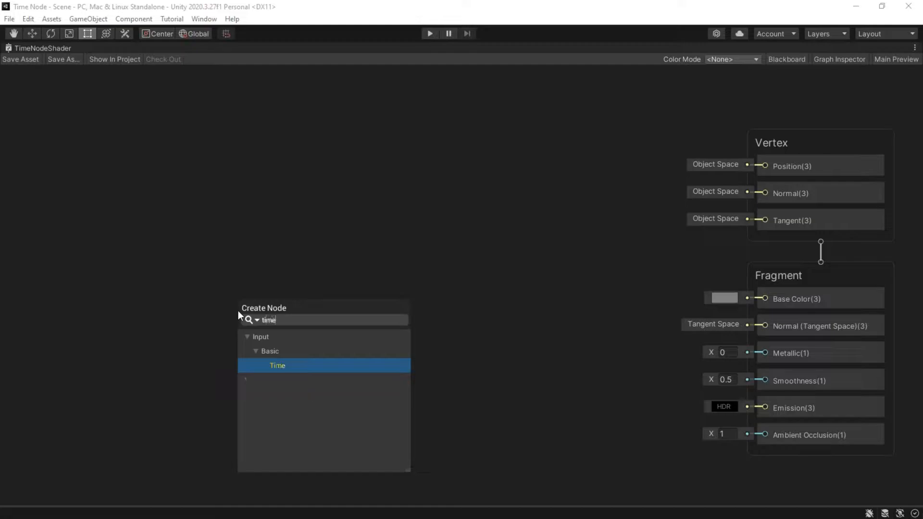
pyautogui.press('Return')
pyautogui.moveTo(262, 336); pyautogui.dragTo(180, 326)
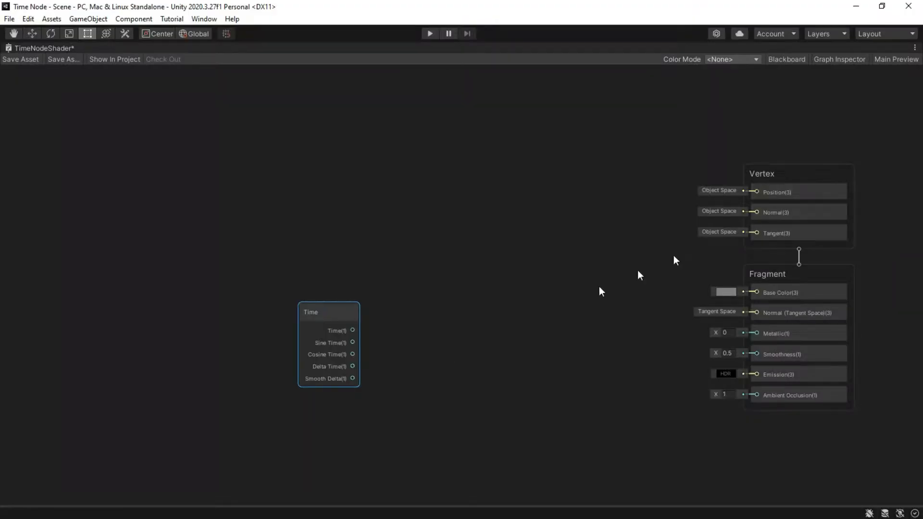
# Show the Blackboard and Graph Inspector, and add a Texture 2D property with its default name, leaving it selected.
pyautogui.click(793, 60)
pyautogui.click(831, 60)
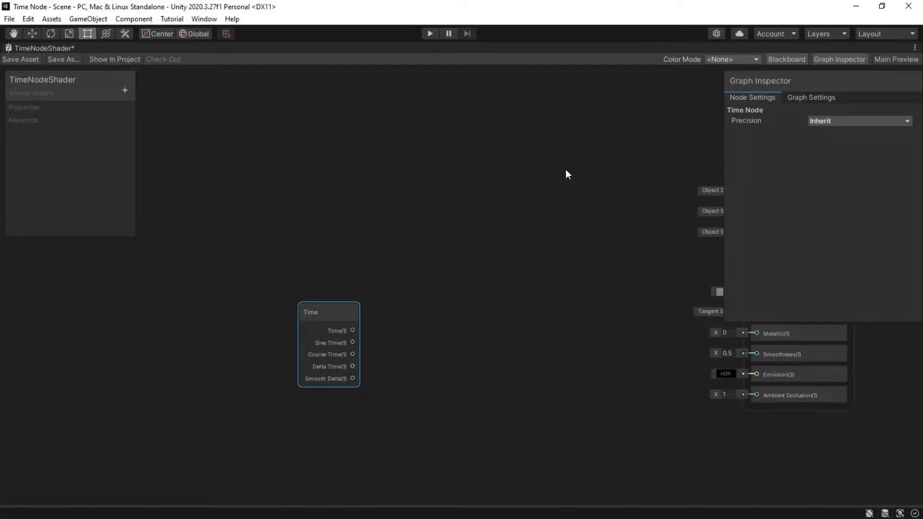
pyautogui.click(126, 95)
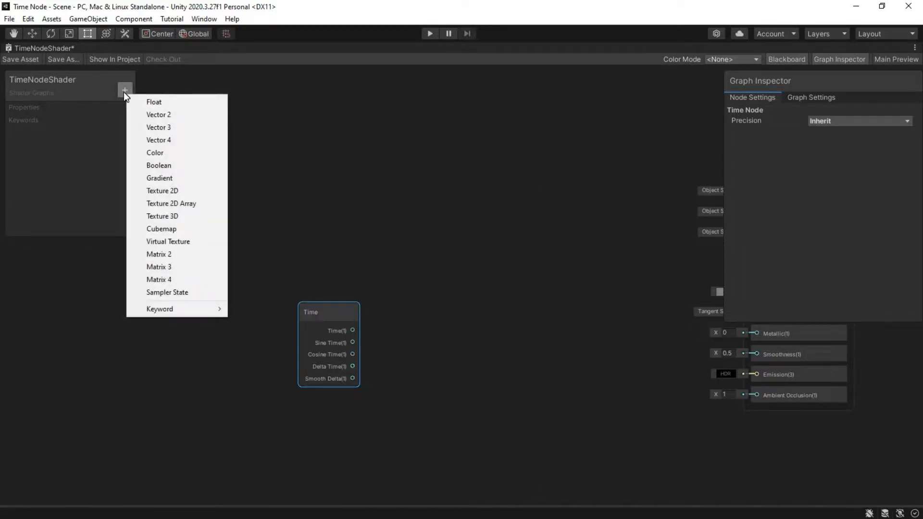
pyautogui.click(162, 191)
pyautogui.press('Return')
pyautogui.click(33, 123)
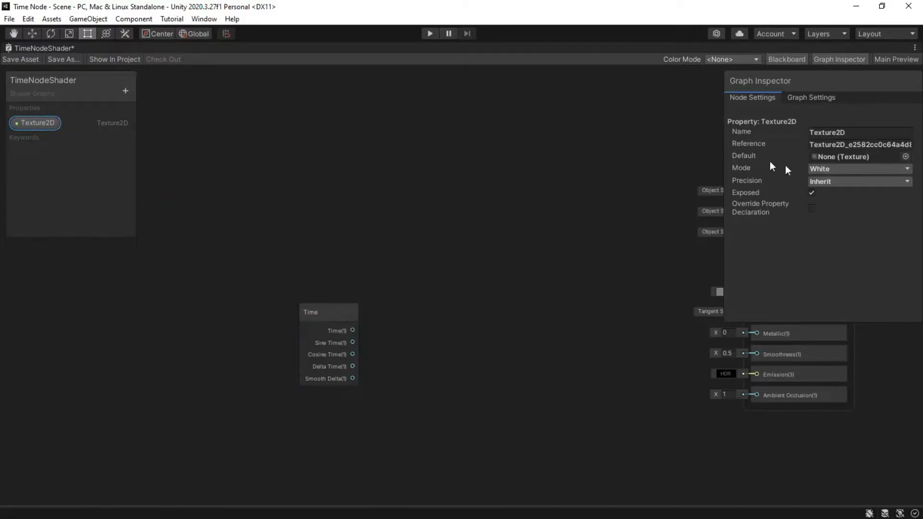
# Assign OBS_Albedo as the default texture of the Texture2D property.
pyautogui.click(905, 157)
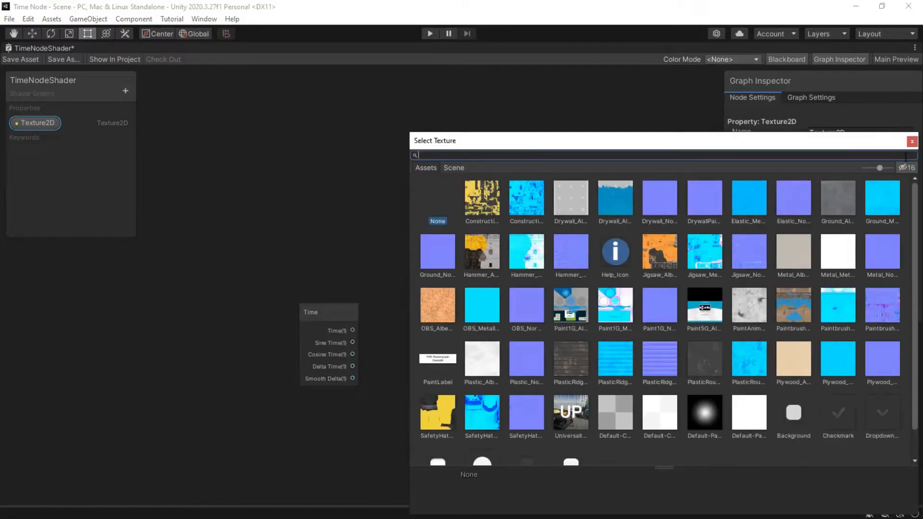
pyautogui.click(443, 308)
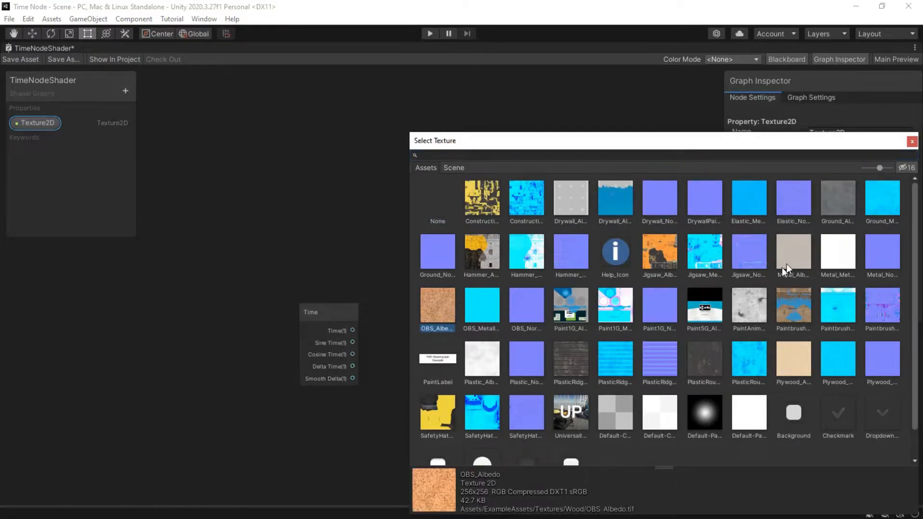
pyautogui.click(912, 141)
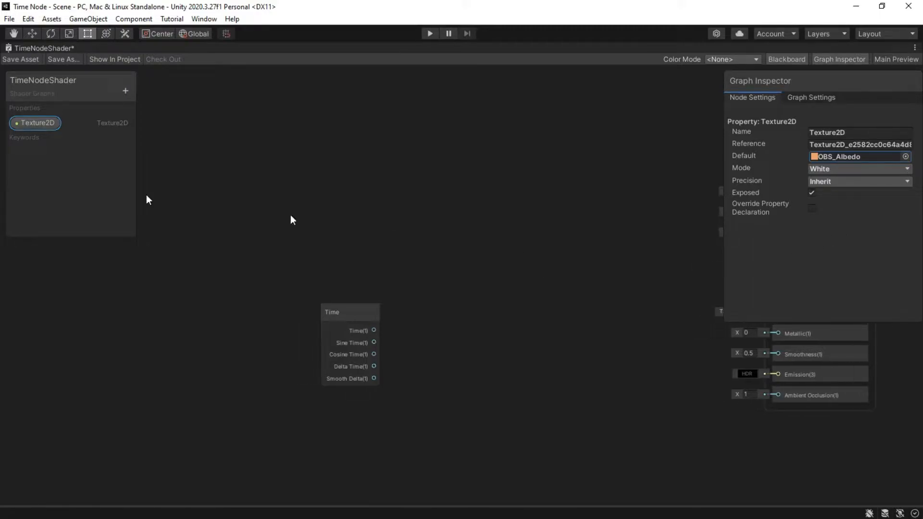
# Place the Texture2D property in the graph and feed it into a new Sample Texture 2D node.
pyautogui.moveTo(25, 125); pyautogui.dragTo(409, 244)
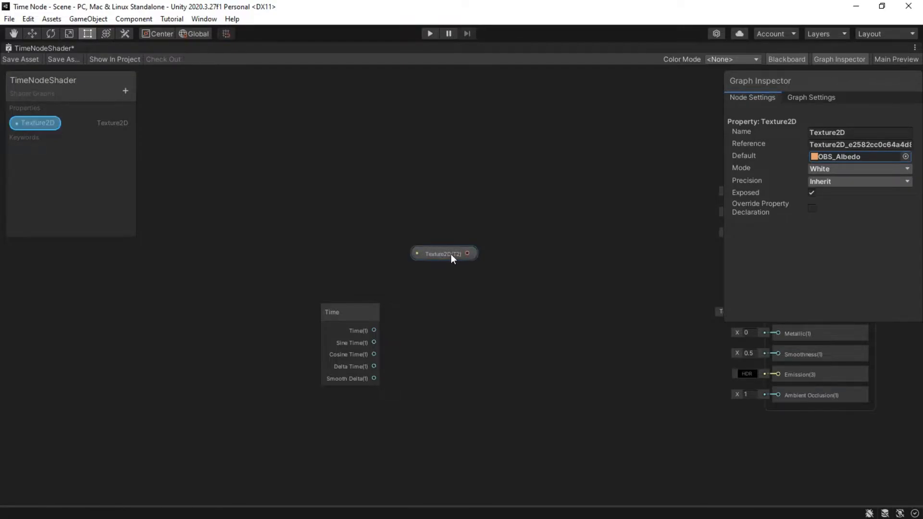
pyautogui.moveTo(466, 254); pyautogui.dragTo(503, 274)
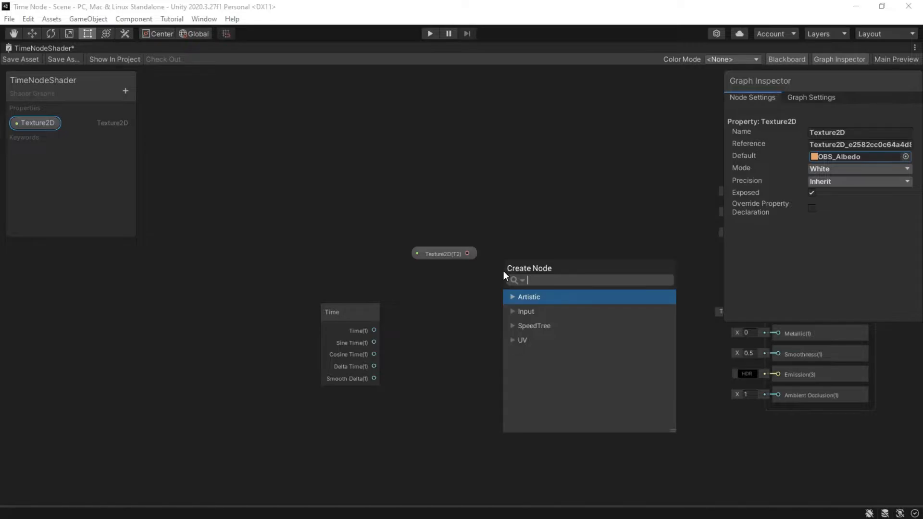
pyautogui.write('sample')
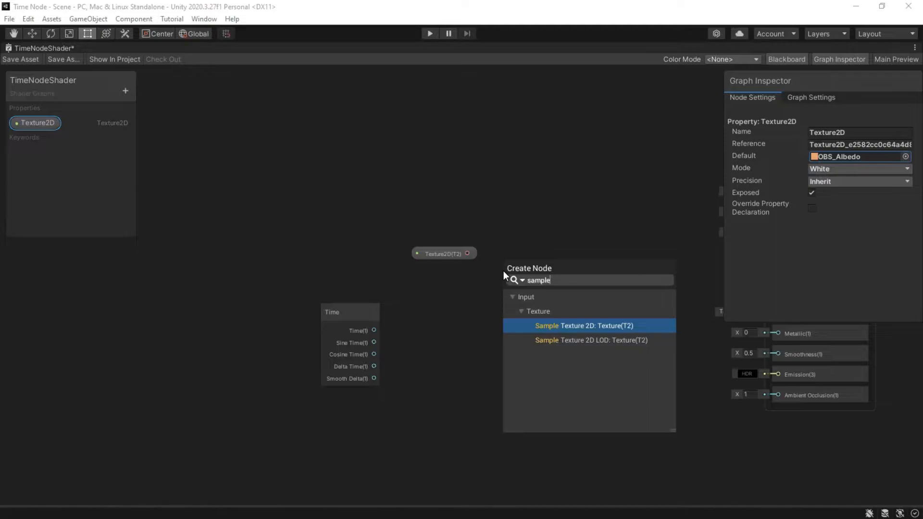
pyautogui.press('Return')
pyautogui.moveTo(518, 266); pyautogui.dragTo(526, 262)
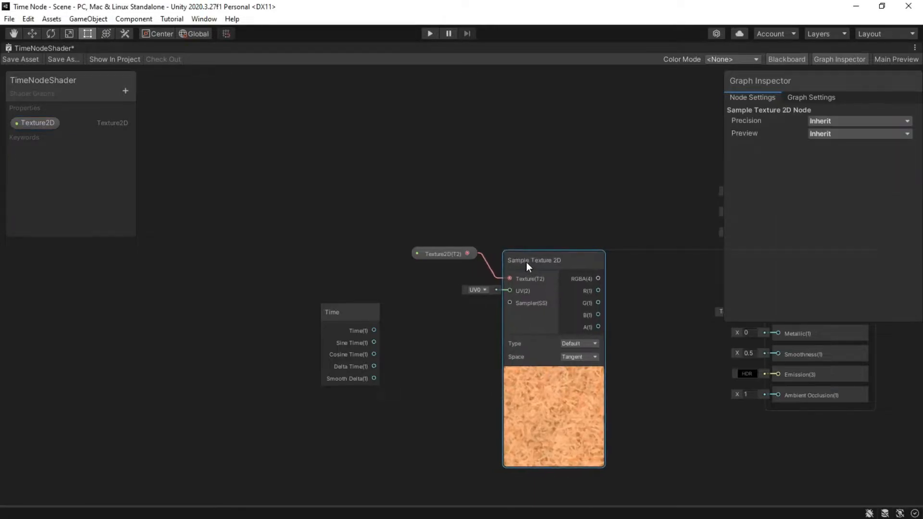
# Route the Time output through the Offset of a new Tiling And Offset node into the Sample Texture 2D node's UV input.
pyautogui.moveTo(524, 236); pyautogui.dragTo(525, 182, button='middle')
pyautogui.click(324, 264)
pyautogui.moveTo(325, 264); pyautogui.dragTo(359, 267)
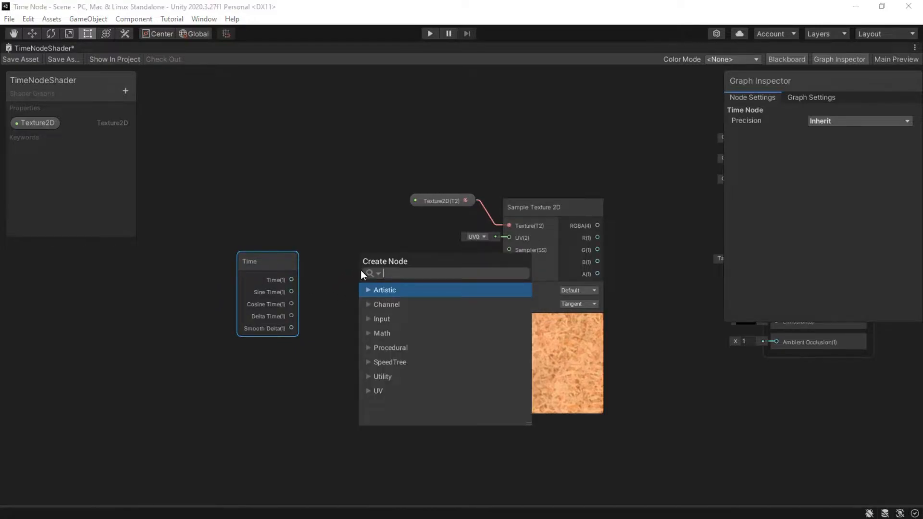
pyautogui.write('till')
pyautogui.press('BackSpace')
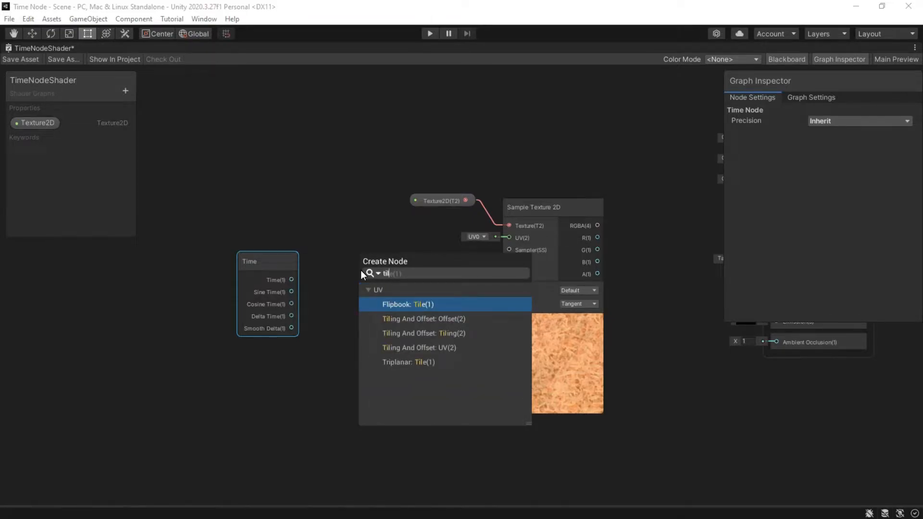
pyautogui.press('Down')
pyautogui.press('Return')
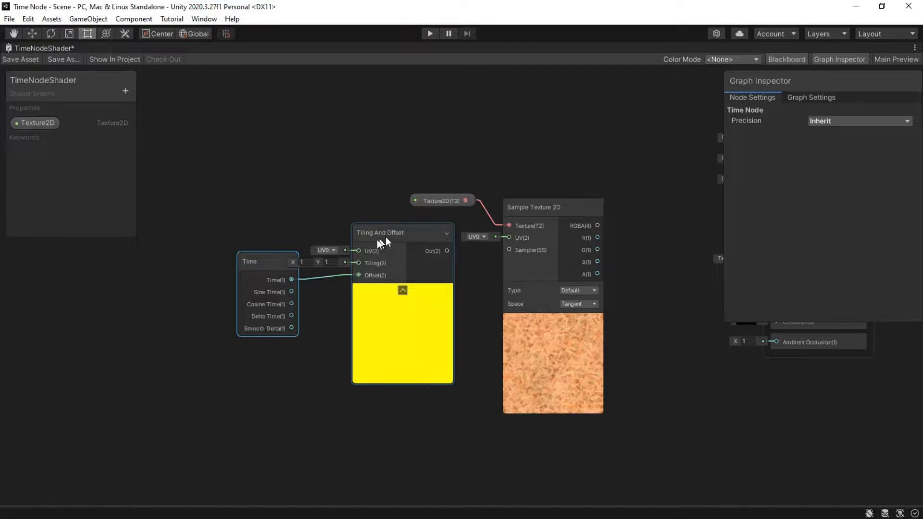
pyautogui.moveTo(267, 261); pyautogui.dragTo(198, 264)
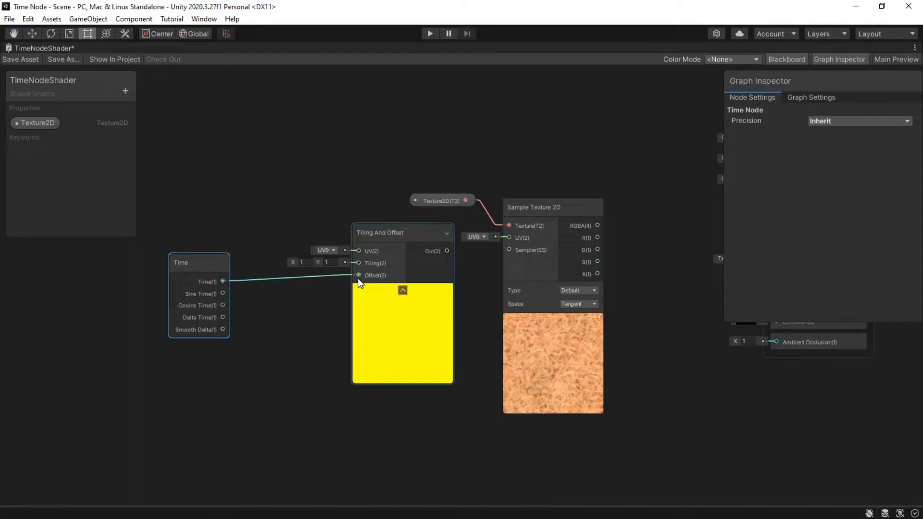
pyautogui.moveTo(446, 251); pyautogui.dragTo(509, 238)
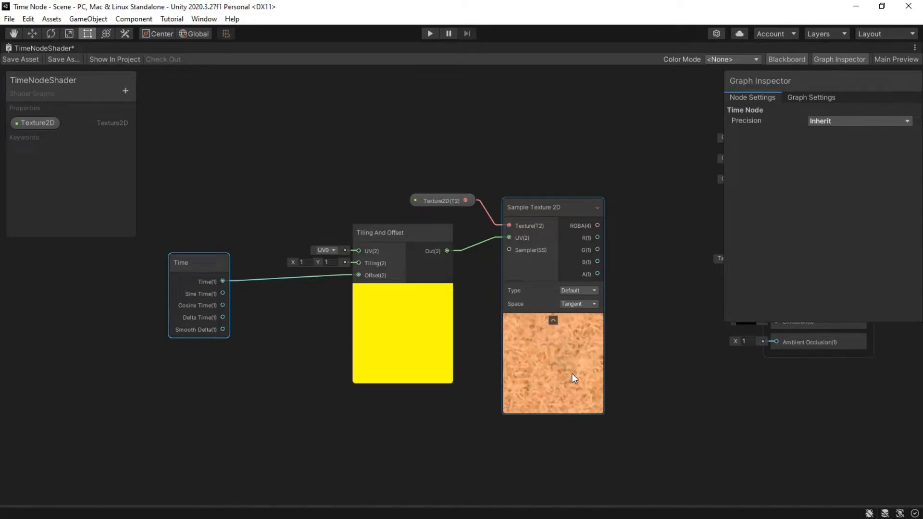
# Add a Float property named "speed" to the shader graph.
pyautogui.moveTo(285, 334); pyautogui.dragTo(313, 335, button='middle')
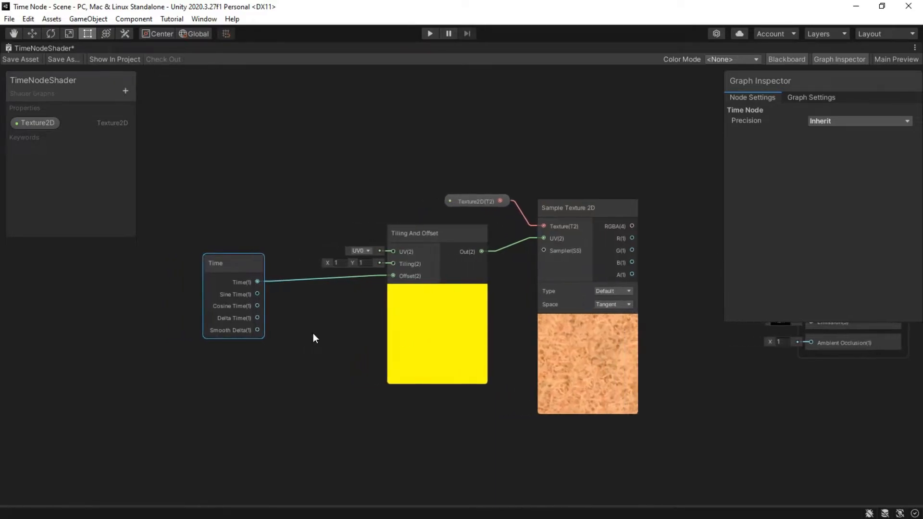
pyautogui.click(127, 93)
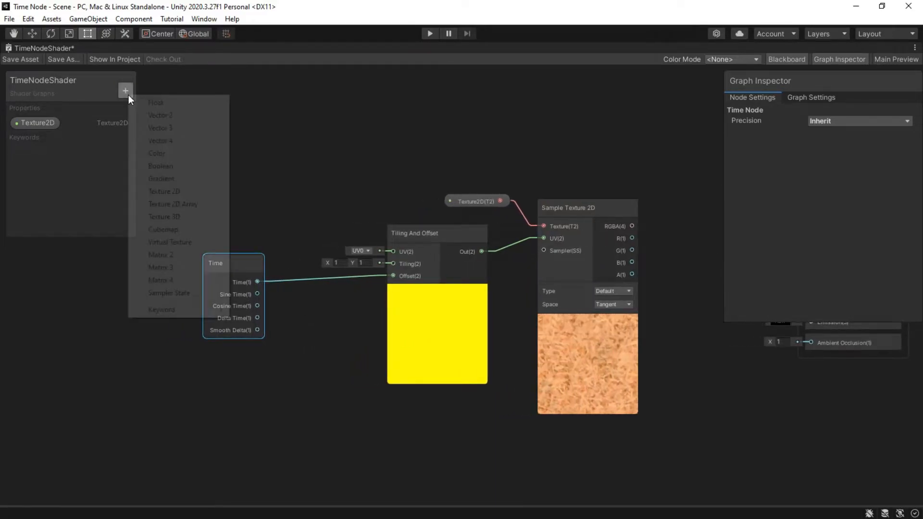
pyautogui.click(155, 105)
pyautogui.write('speed')
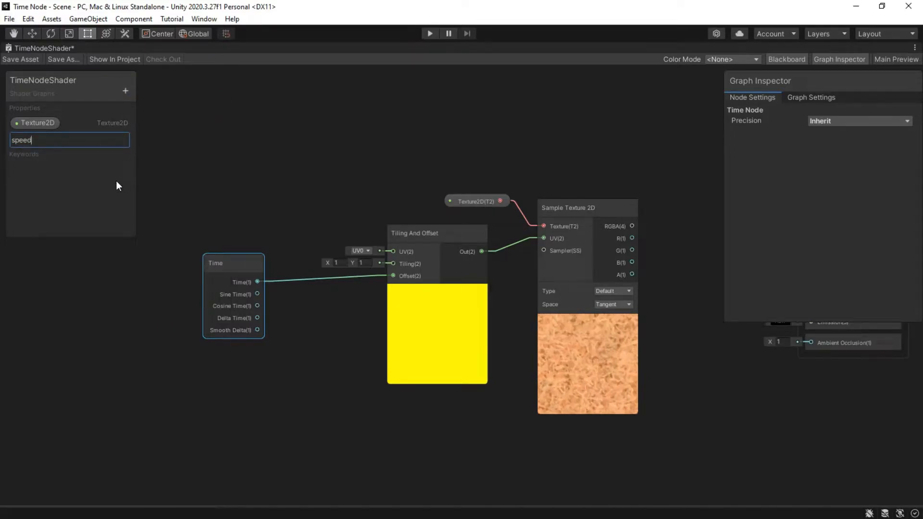
pyautogui.press('Return')
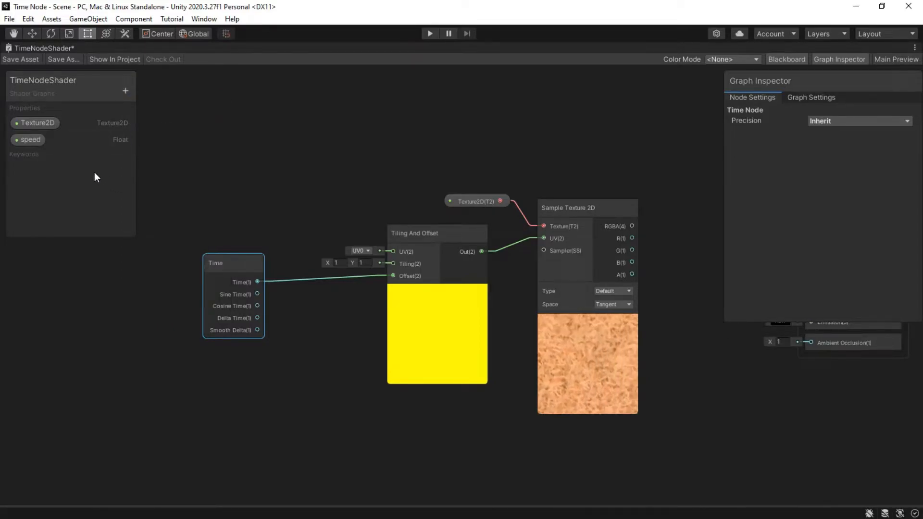
# Place the speed property in the graph near the Time node and set its default value to 0.5.
pyautogui.click(30, 142)
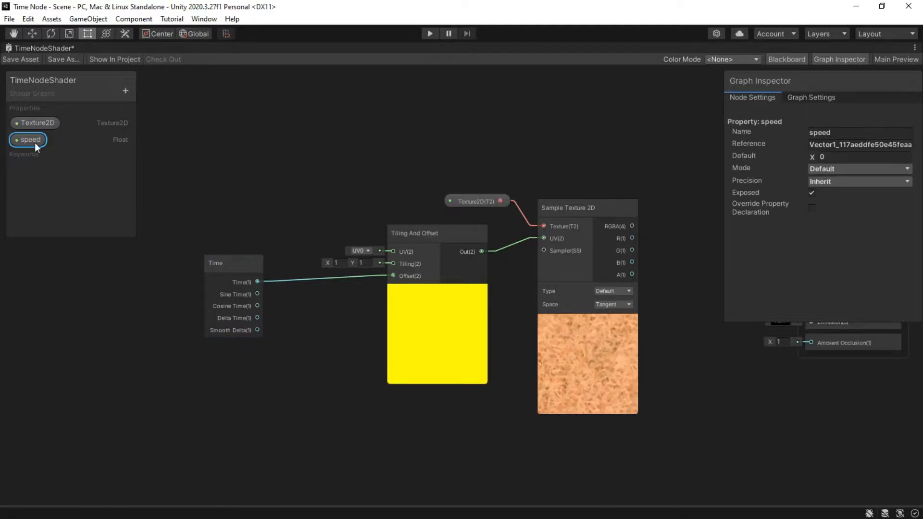
pyautogui.moveTo(14, 140); pyautogui.dragTo(272, 314)
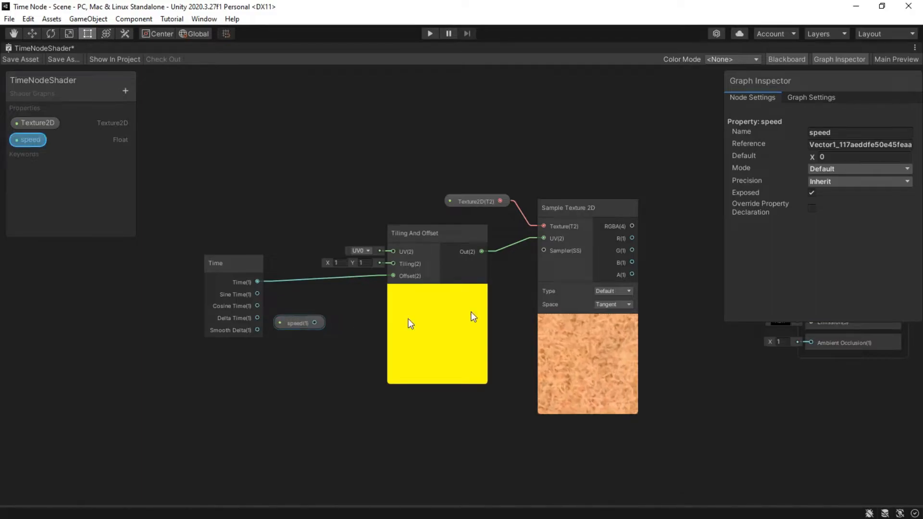
pyautogui.click(827, 157)
pyautogui.write('0.5')
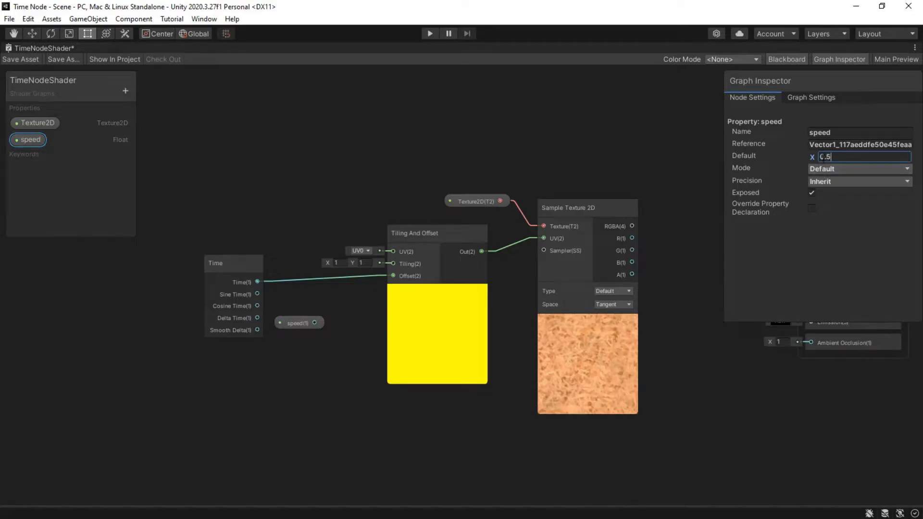
pyautogui.click(826, 220)
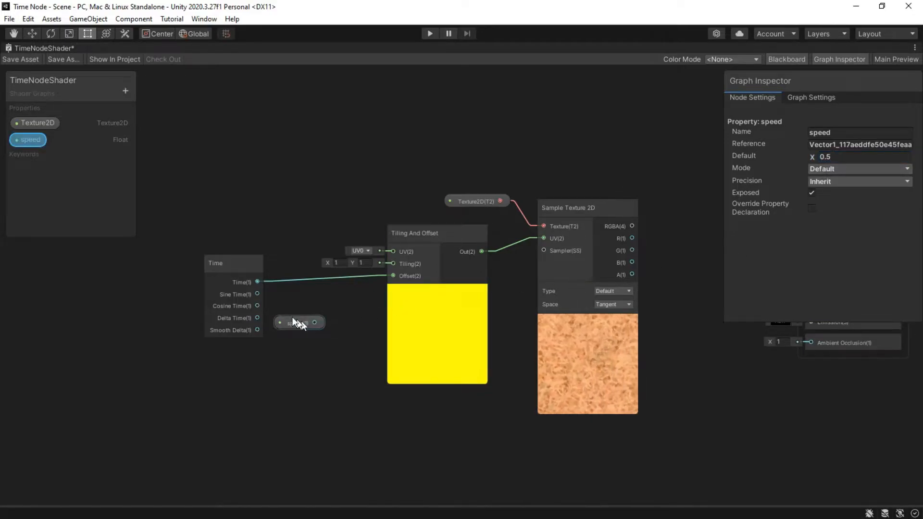
# Create a Multiply node with the speed output connected to its B input.
pyautogui.moveTo(315, 322); pyautogui.dragTo(338, 305)
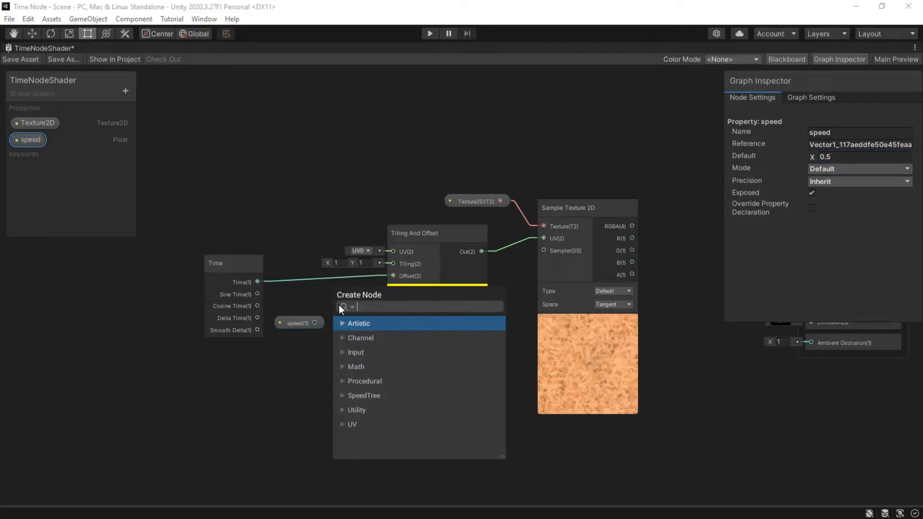
pyautogui.write('mu')
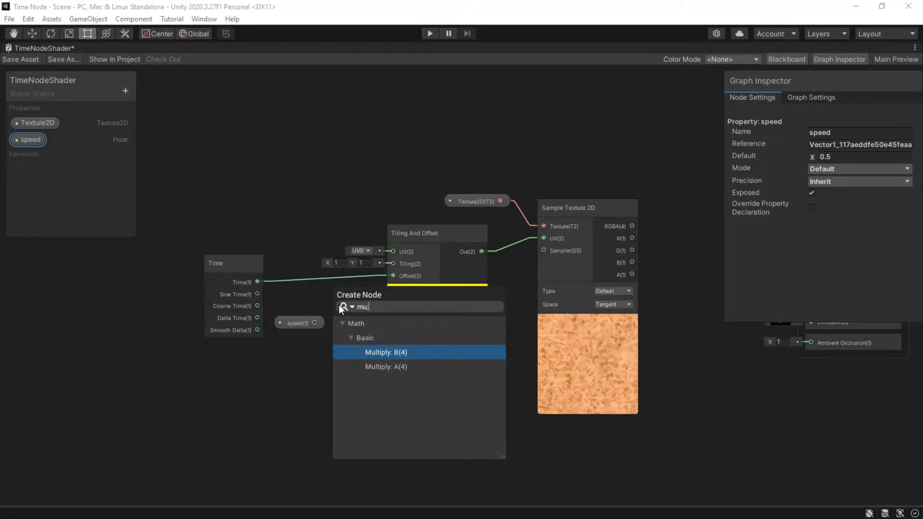
pyautogui.press('Return')
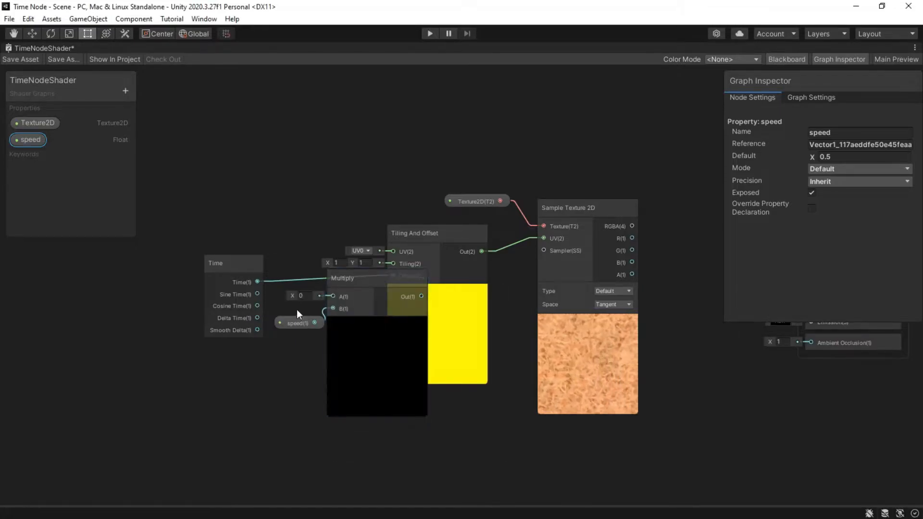
# Spread out the Time, speed and Multiply nodes, and route Time through Multiply's A input into the Tiling And Offset node's Offset.
pyautogui.moveTo(218, 267); pyautogui.dragTo(148, 259)
pyautogui.moveTo(292, 326); pyautogui.dragTo(189, 363)
pyautogui.moveTo(361, 299); pyautogui.dragTo(260, 306)
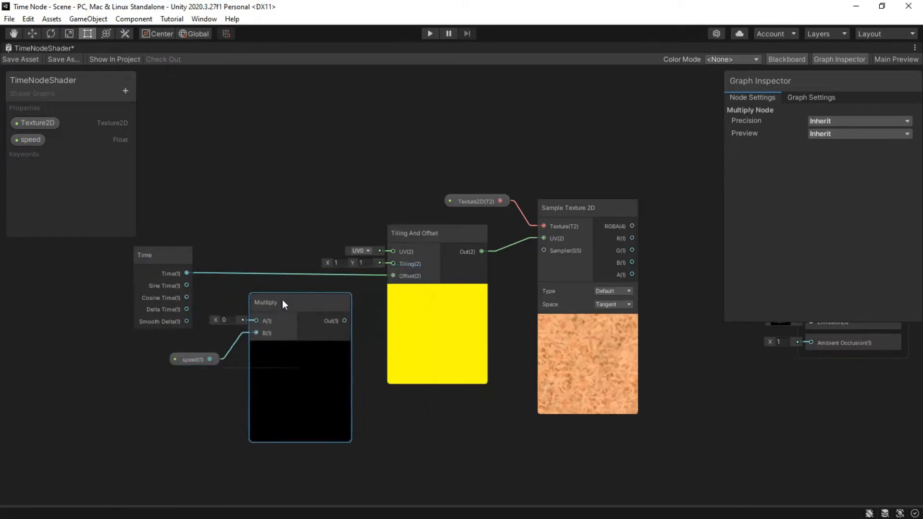
pyautogui.moveTo(187, 273); pyautogui.dragTo(256, 311)
pyautogui.moveTo(342, 313); pyautogui.dragTo(392, 276)
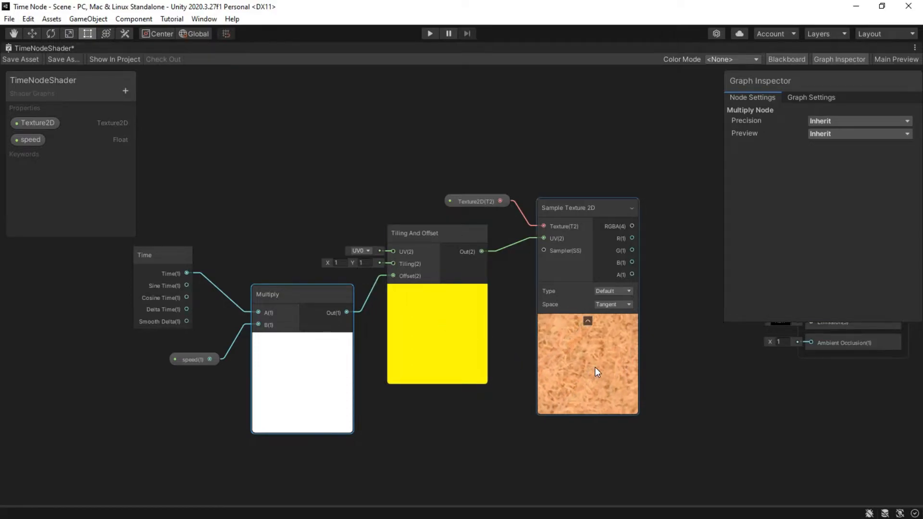
# Set the speed property's default value to 0.1.
pyautogui.click(193, 361)
pyautogui.click(829, 157)
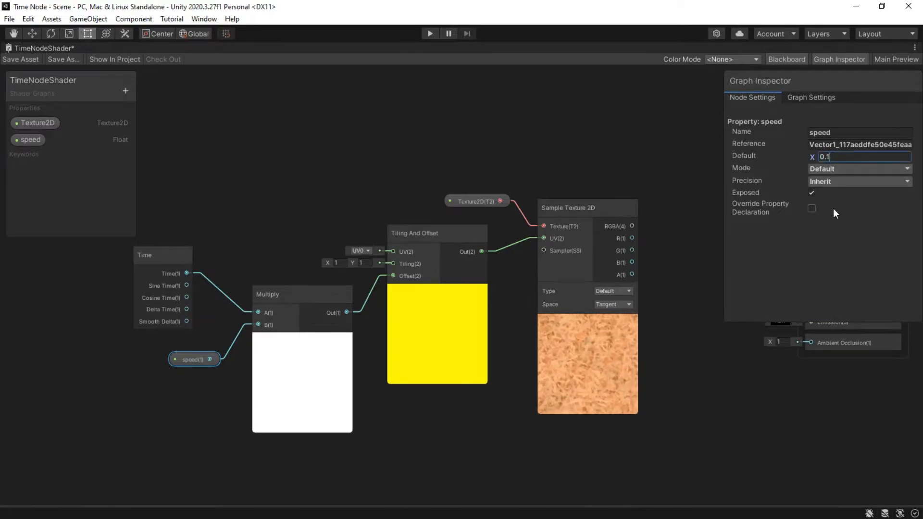
pyautogui.write('1')
pyautogui.press('Return')
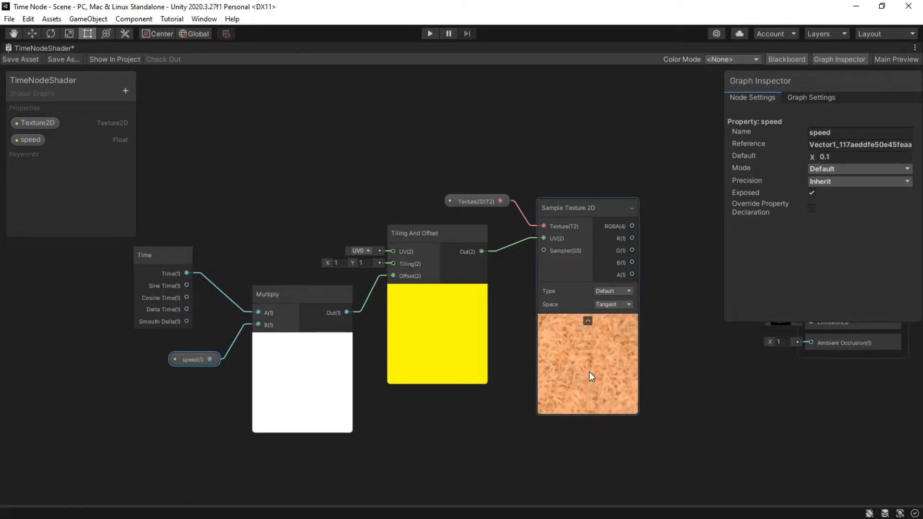
# Try default values of 1 and 2 for the speed property, and settle on 0.3.
pyautogui.click(837, 157)
pyautogui.write('1')
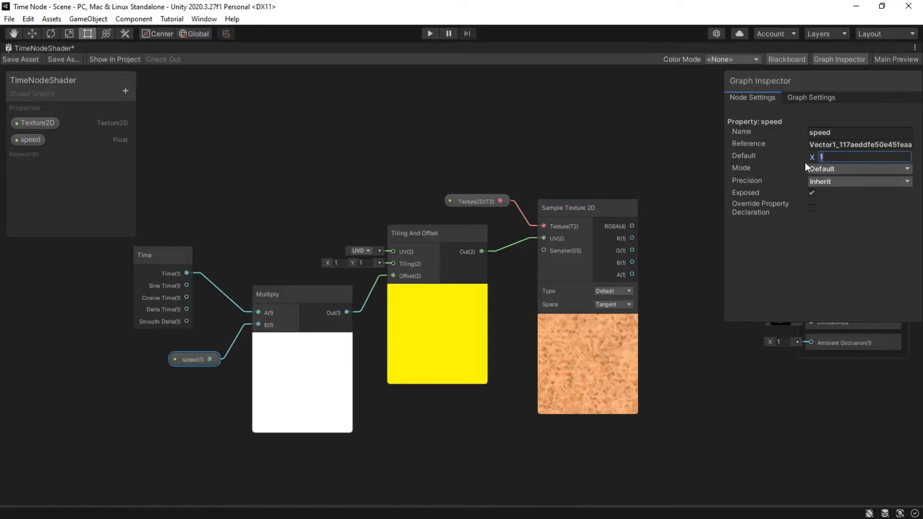
pyautogui.write('22')
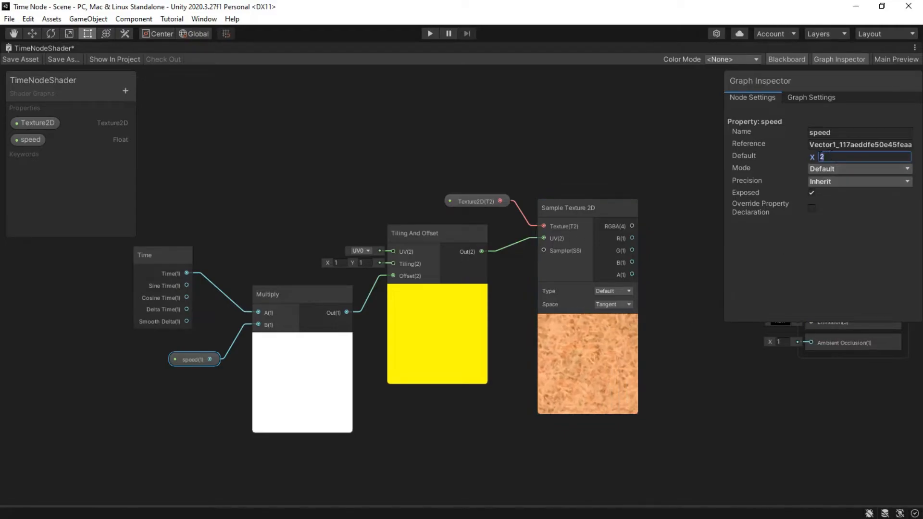
pyautogui.press('BackSpace')
pyautogui.write('0.3')
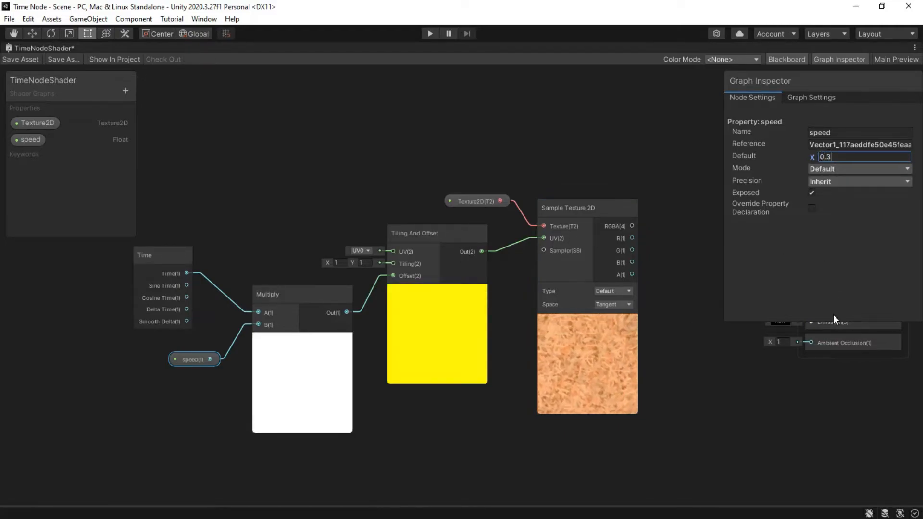
# Connect the Sample Texture 2D node's RGBA output to the Fragment block's Base Color.
pyautogui.moveTo(653, 320); pyautogui.dragTo(547, 304, button='middle')
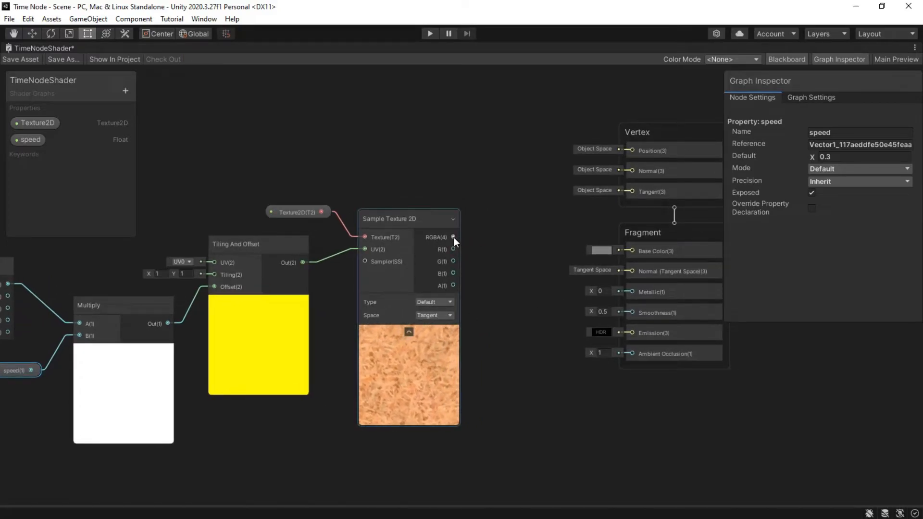
pyautogui.moveTo(454, 237); pyautogui.dragTo(629, 250)
pyautogui.moveTo(494, 279); pyautogui.dragTo(530, 292, button='middle')
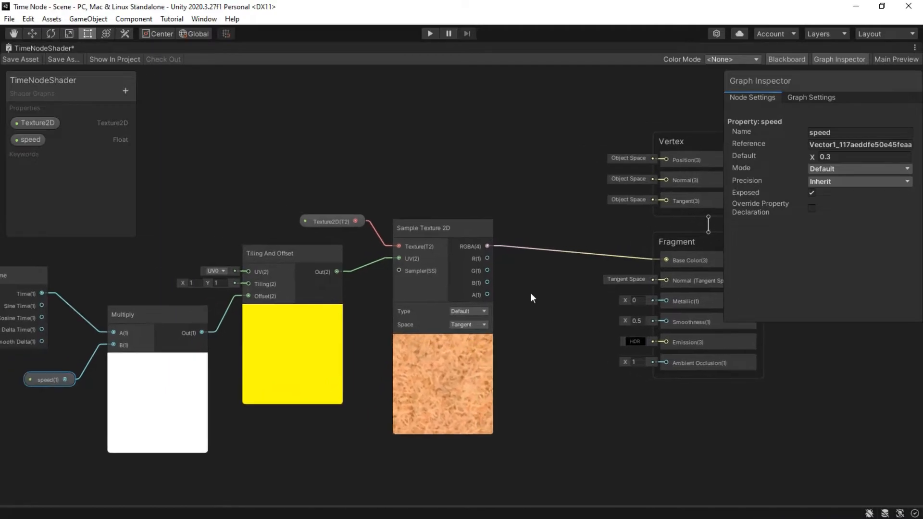
pyautogui.scroll(-3, 493, 285)
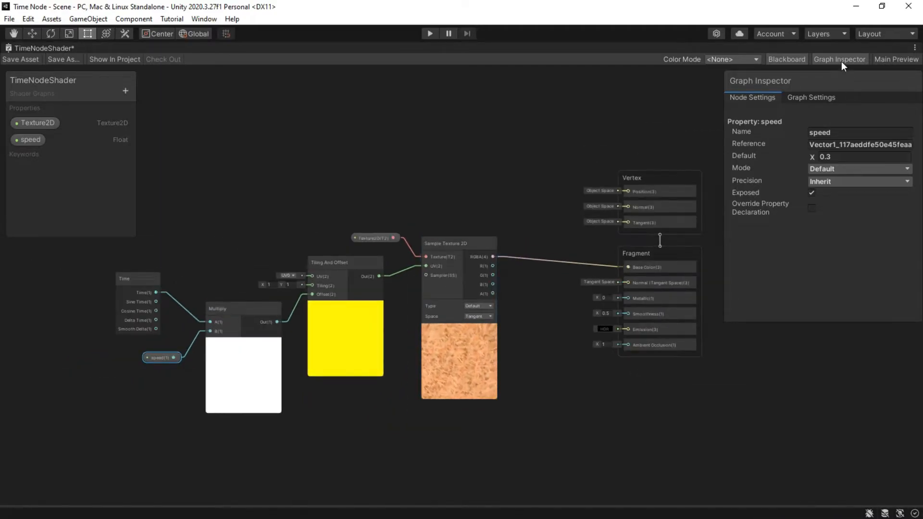
# Hide the Graph Inspector and the Blackboard, and save the shader asset.
pyautogui.click(840, 60)
pyautogui.click(788, 59)
pyautogui.moveTo(542, 251); pyautogui.dragTo(601, 252, button='middle')
pyautogui.scroll(2, 599, 251)
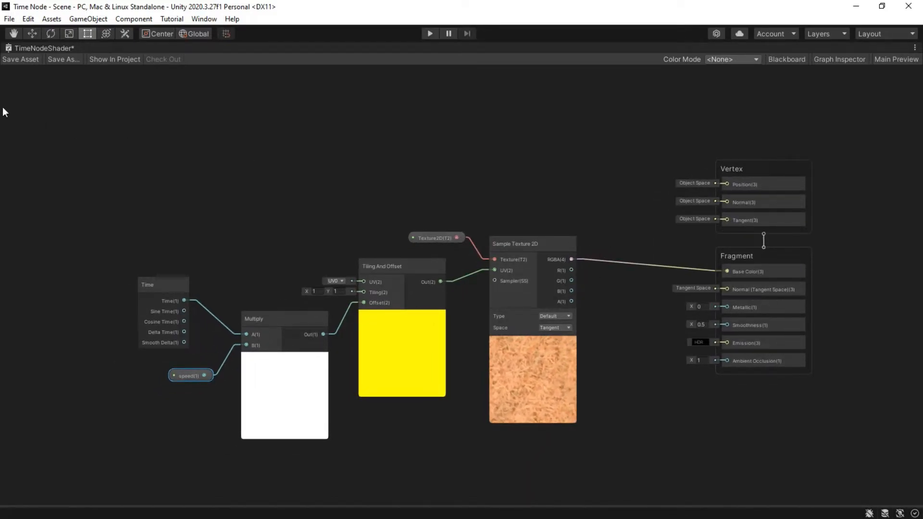
pyautogui.click(24, 62)
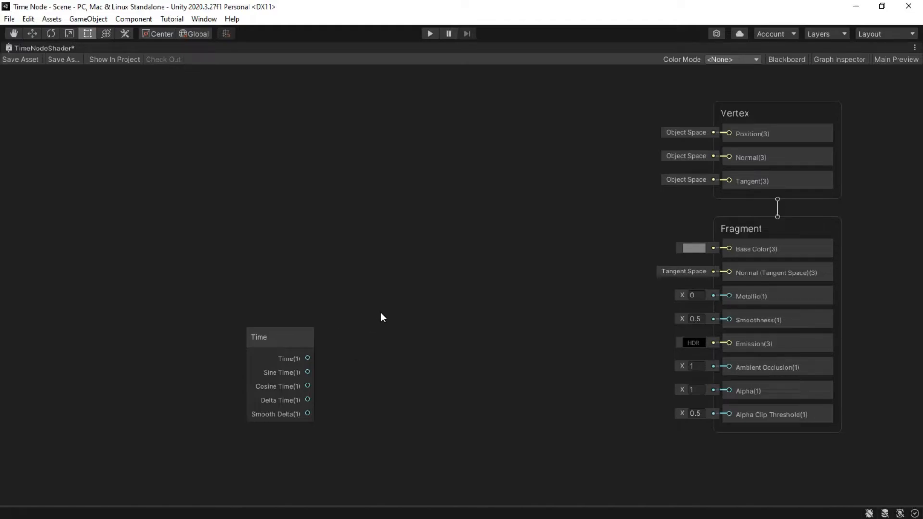
# Add a Sample Gradient node and place it between the Time node and the Fragment block.
pyautogui.press('space')
pyautogui.write('sample')
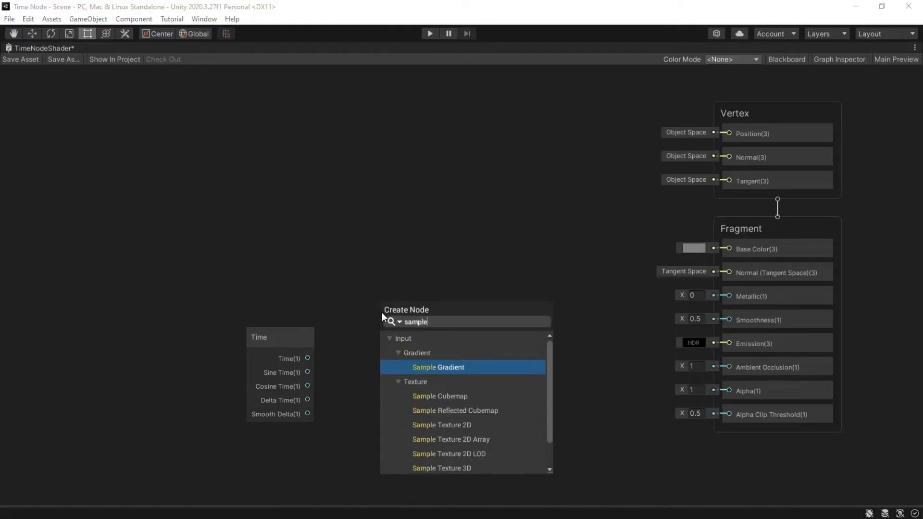
pyautogui.press('Return')
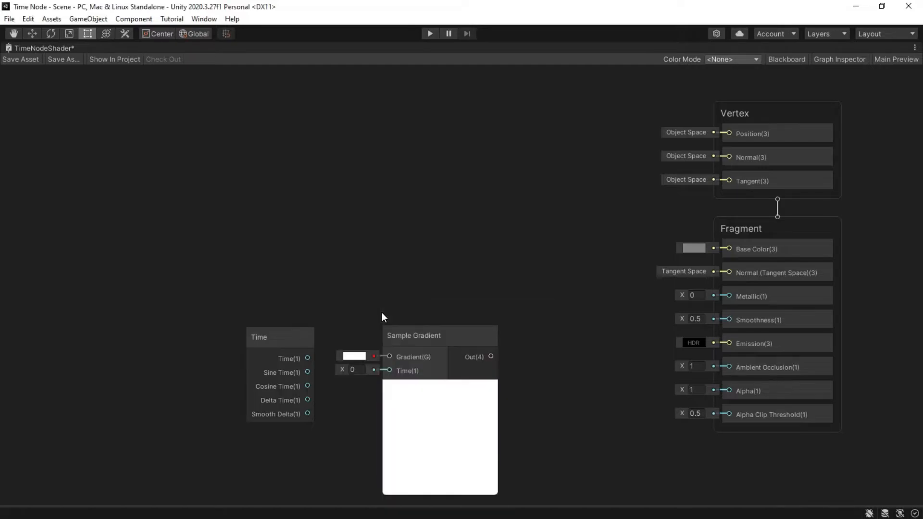
pyautogui.moveTo(420, 330); pyautogui.dragTo(413, 244)
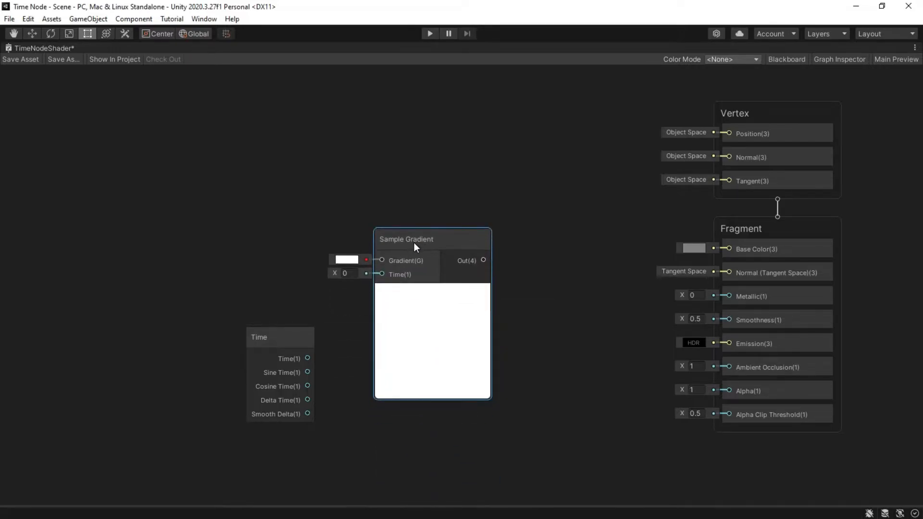
# Set the start color of the Sample Gradient node's gradient to red, about RGB 253, 30, 30.
pyautogui.click(349, 259)
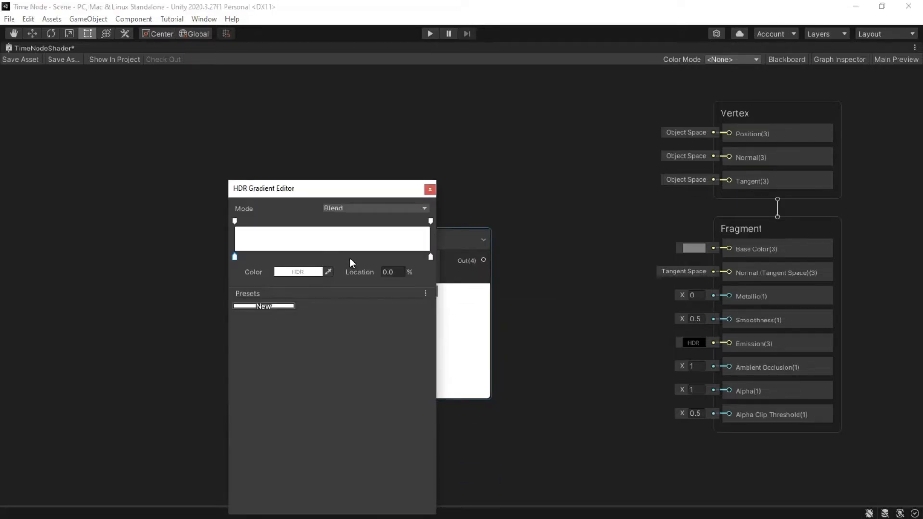
pyautogui.doubleClick(235, 257)
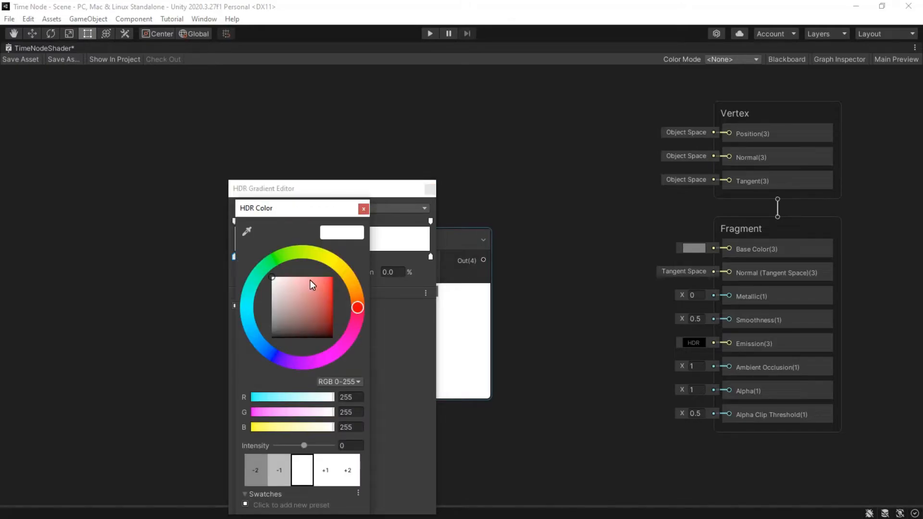
pyautogui.moveTo(311, 278); pyautogui.dragTo(326, 278)
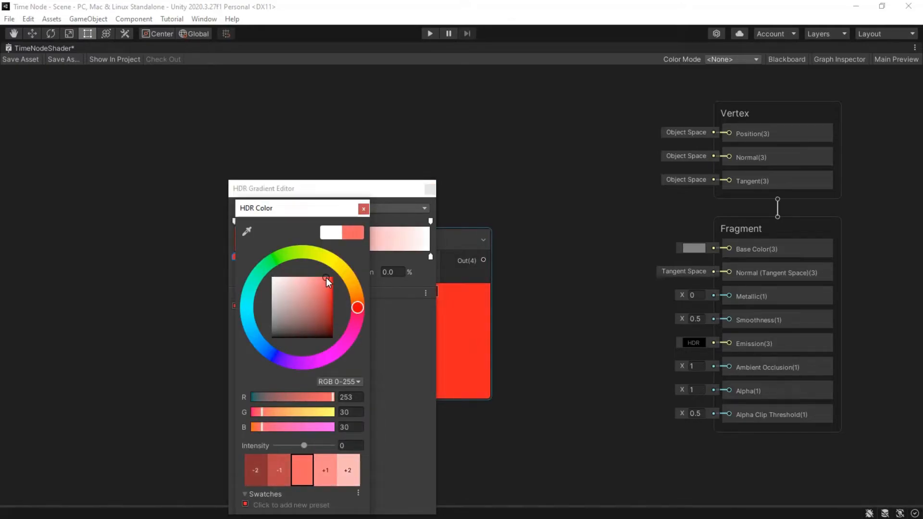
pyautogui.click(363, 211)
# Set the gradient's end color at 100% to green and close the gradient editor.
pyautogui.click(430, 258)
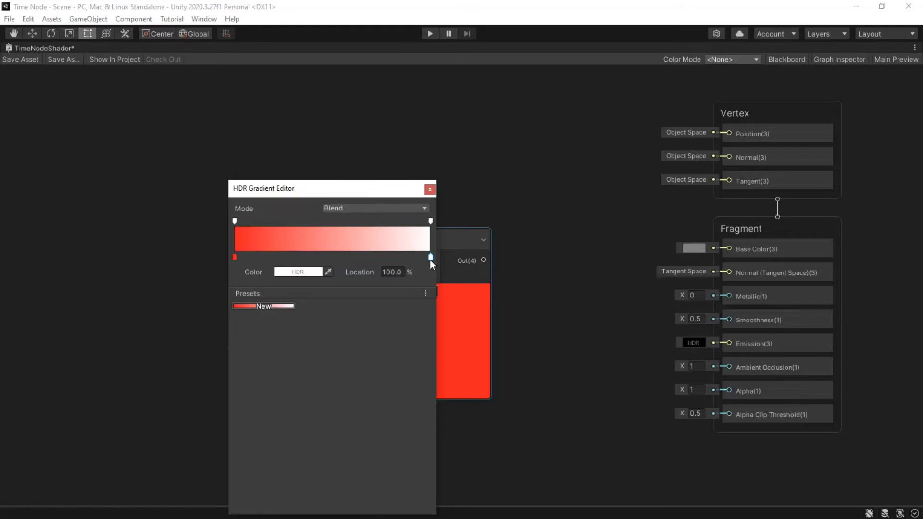
pyautogui.doubleClick(431, 257)
pyautogui.click(477, 256)
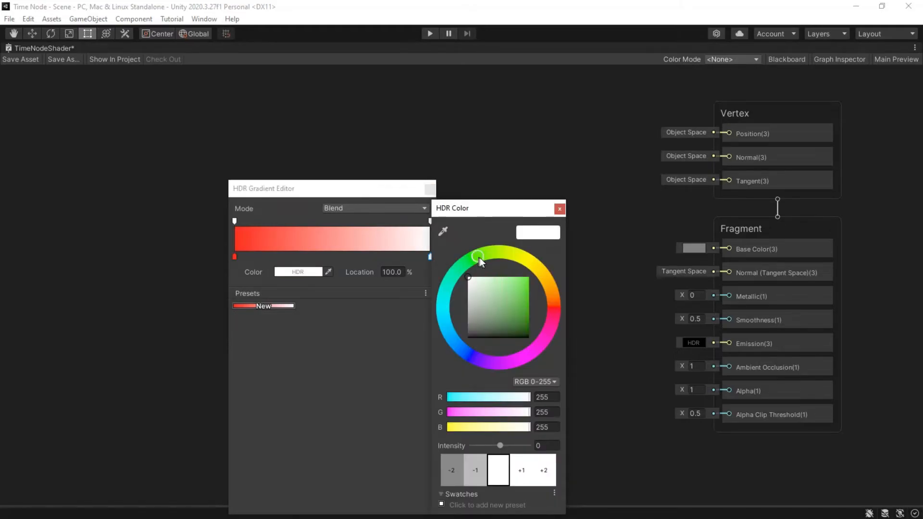
pyautogui.click(523, 282)
pyautogui.click(559, 209)
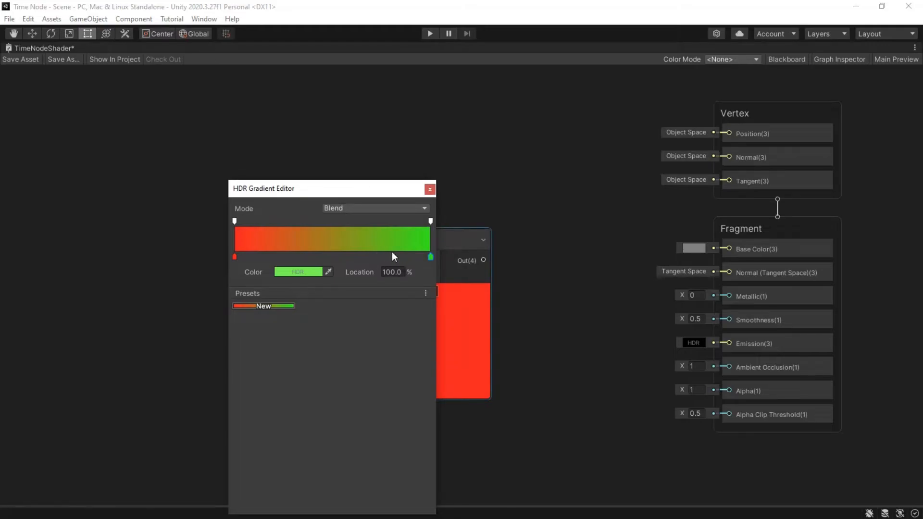
pyautogui.click(430, 189)
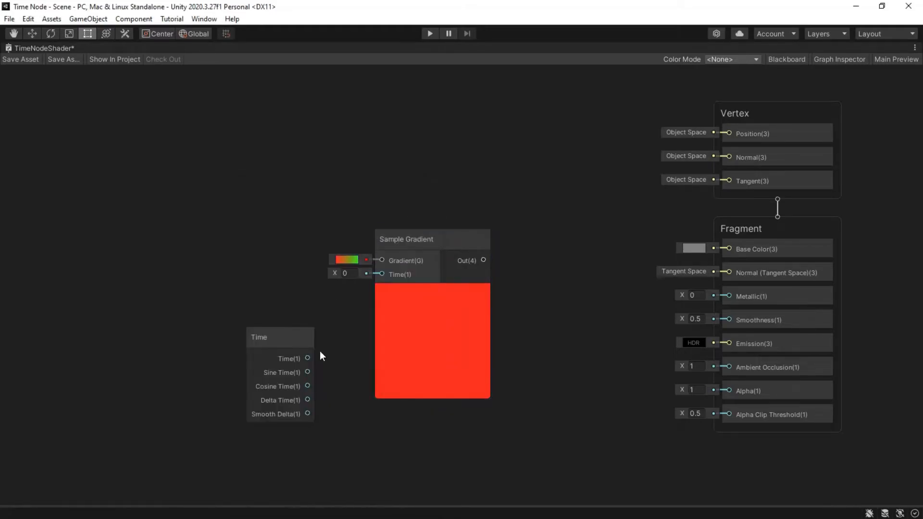
# Connect Sine Time to the Sample Gradient node's Time input, and its output to Base Color.
pyautogui.moveTo(307, 373); pyautogui.dragTo(382, 273)
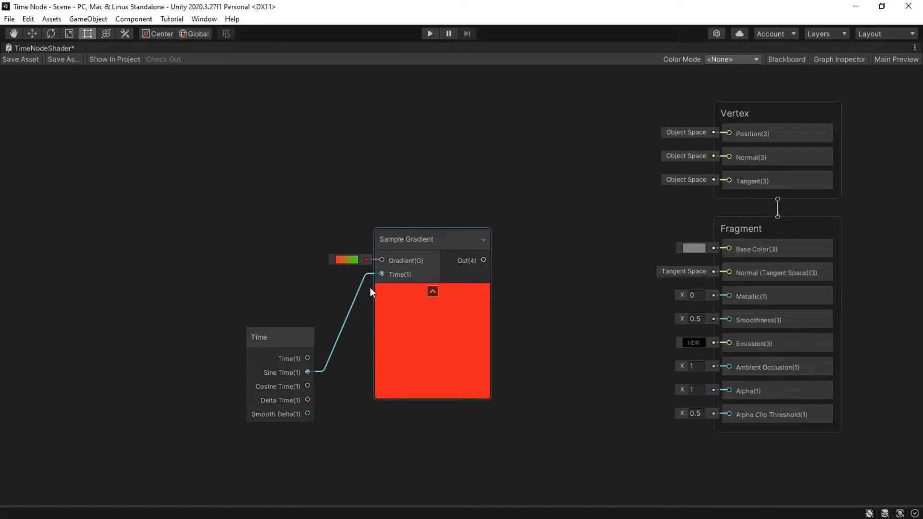
pyautogui.moveTo(484, 260); pyautogui.dragTo(733, 248)
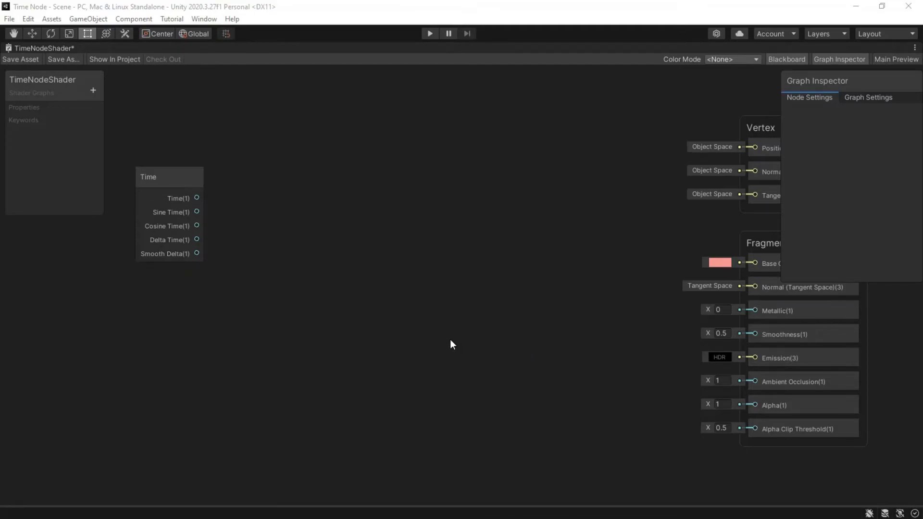
# Add a Remap node beside the Time node and connect Sine Time to its In port.
pyautogui.press('space')
pyautogui.write('re')
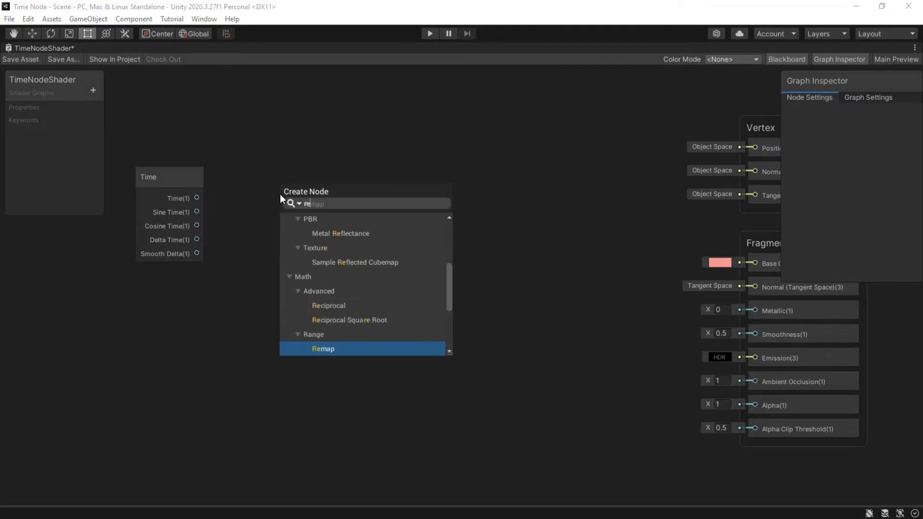
pyautogui.write('map')
pyautogui.press('Return')
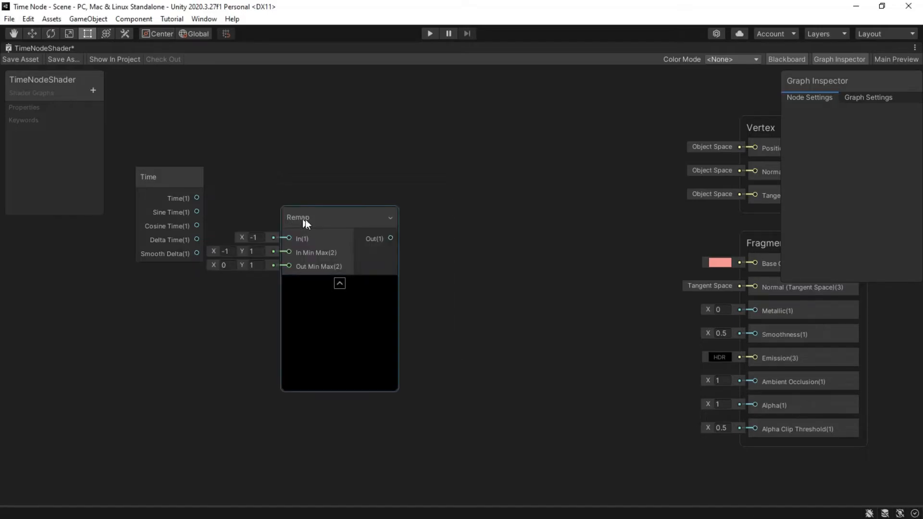
pyautogui.click(307, 195)
pyautogui.moveTo(307, 195); pyautogui.dragTo(319, 181)
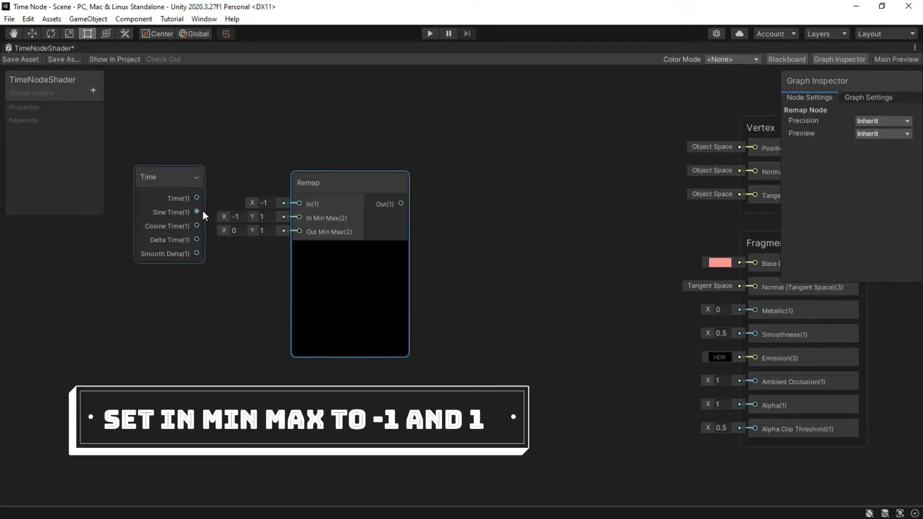
pyautogui.moveTo(197, 212); pyautogui.dragTo(358, 172)
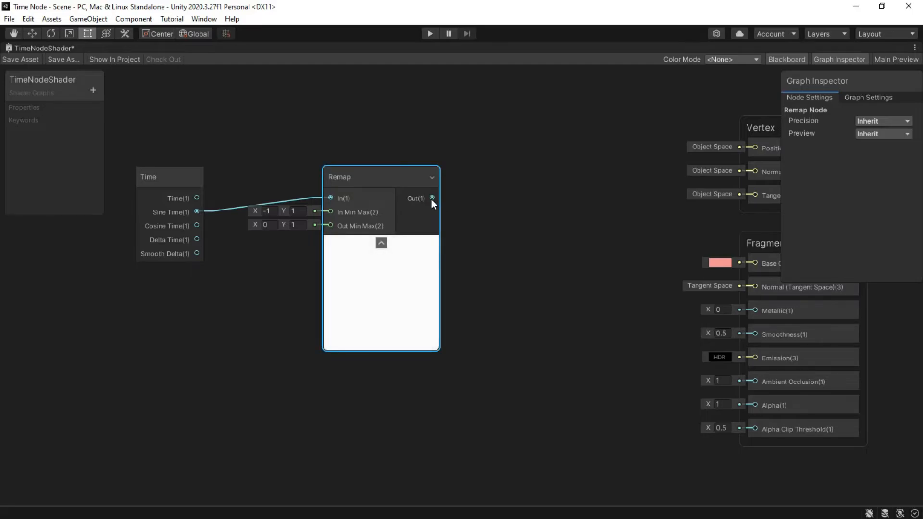
# Add a Fresnel Effect node and connect the Remap output to its Power input.
pyautogui.click(483, 260)
pyautogui.press('space')
pyautogui.write('fre')
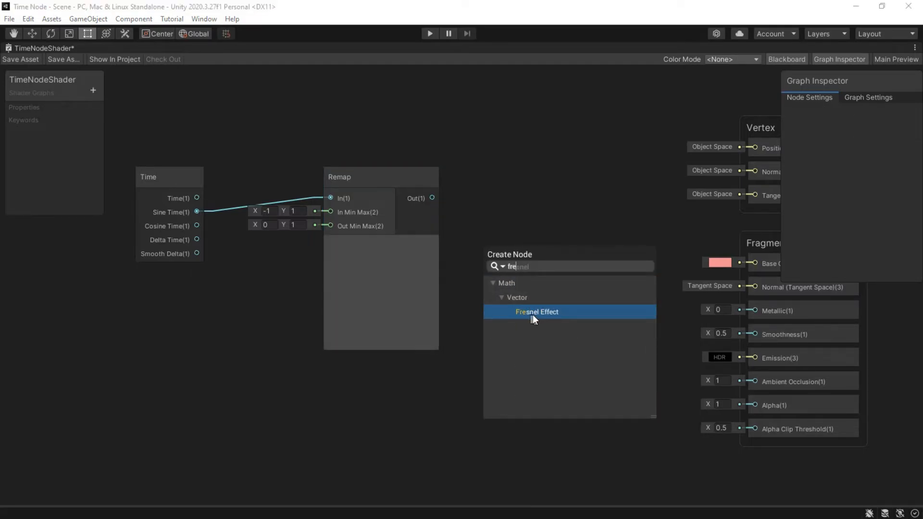
pyautogui.click(534, 313)
pyautogui.moveTo(524, 283); pyautogui.dragTo(561, 278)
pyautogui.moveTo(431, 200); pyautogui.dragTo(526, 319)
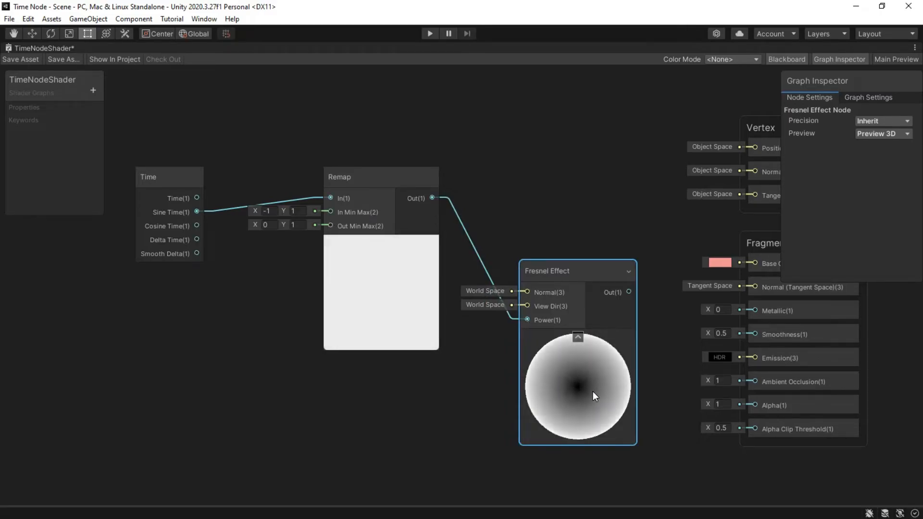
# Set the Y value of the Remap node's Out Min Max to 5.
pyautogui.click(297, 225)
pyautogui.write('5')
pyautogui.click(304, 234)
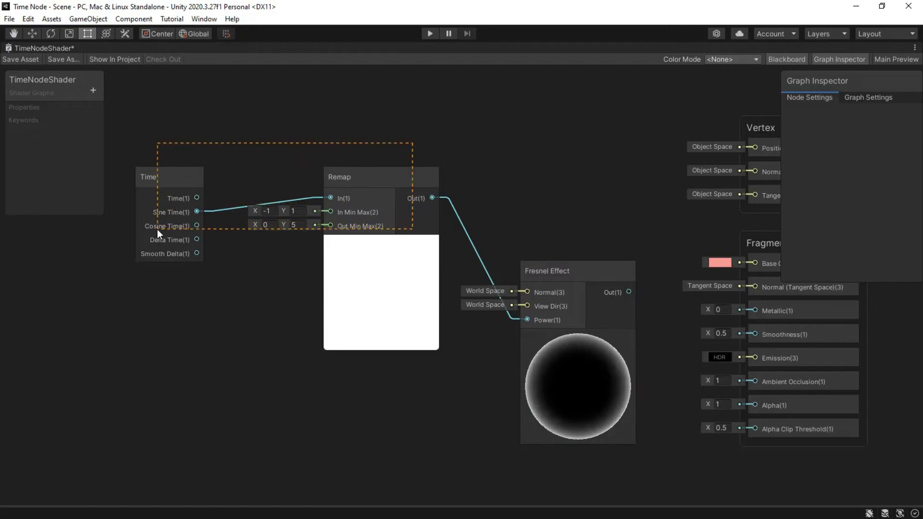
# Shift the Time, Remap and Fresnel Effect nodes away from the Fragment block to make room for another node.
pyautogui.moveTo(157, 229); pyautogui.dragTo(157, 229)
pyautogui.moveTo(368, 181); pyautogui.dragTo(258, 244)
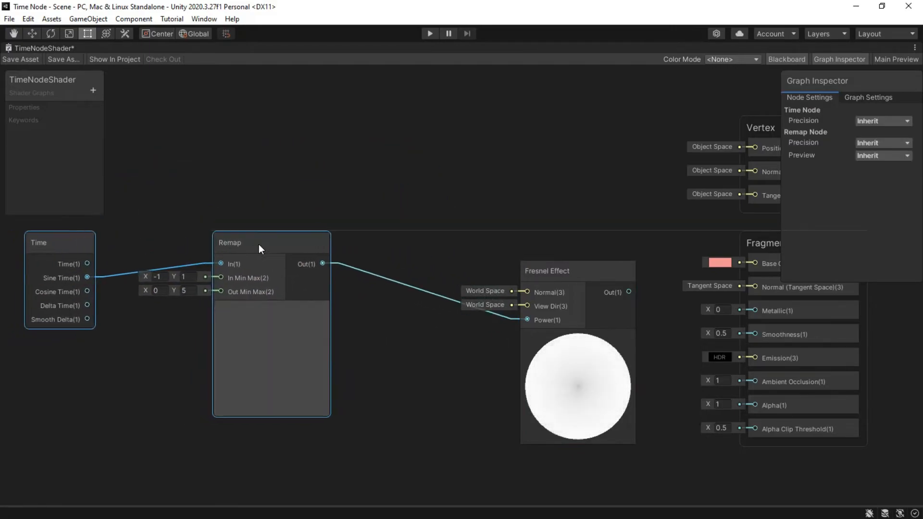
pyautogui.moveTo(571, 284); pyautogui.dragTo(444, 291)
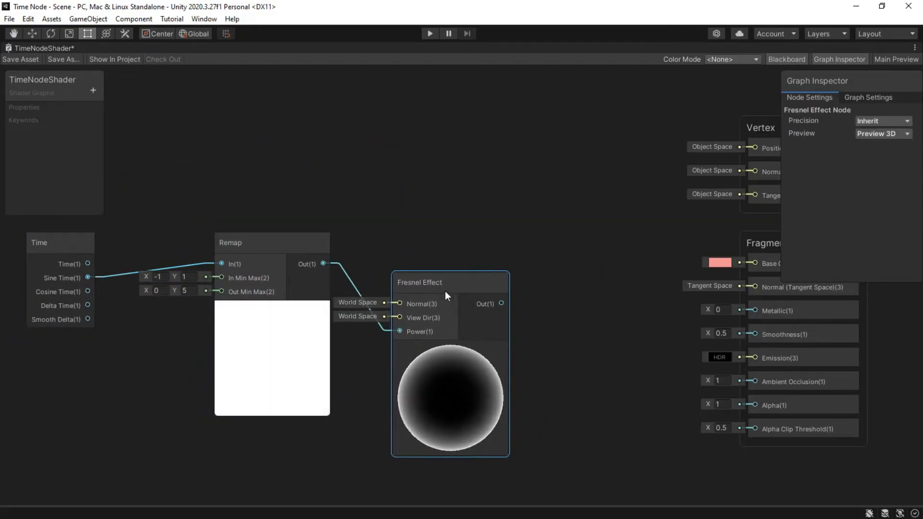
# Create a Multiply node fed by the Fresnel Effect output at its A input, and spread the two nodes apart.
pyautogui.moveTo(586, 260); pyautogui.dragTo(587, 260)
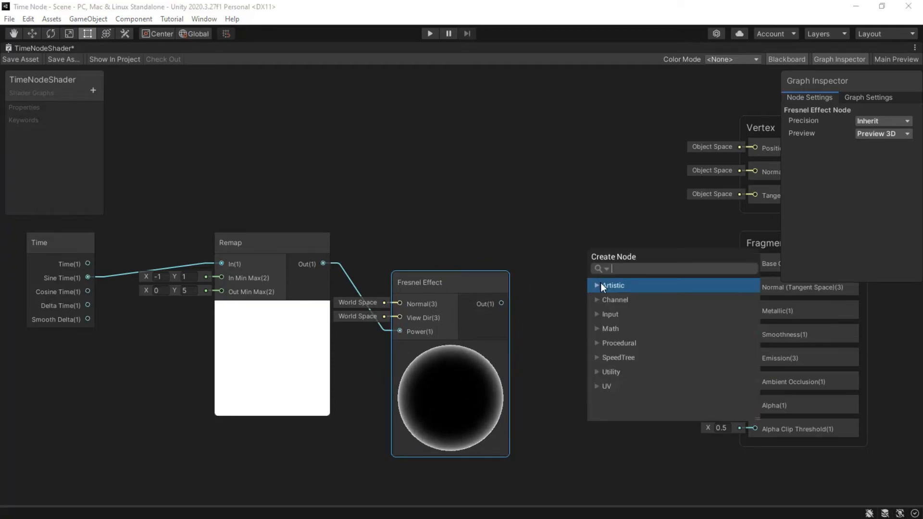
pyautogui.write('mu')
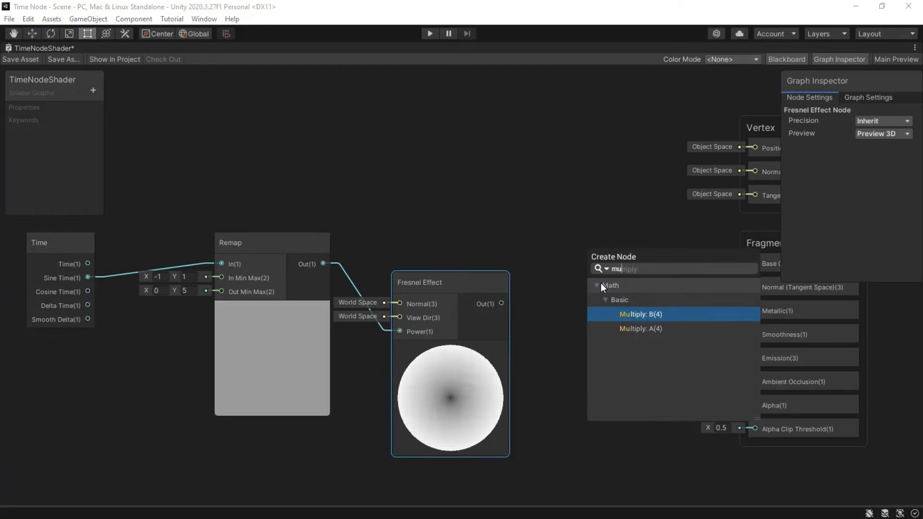
pyautogui.click(630, 328)
pyautogui.moveTo(615, 250); pyautogui.dragTo(622, 256)
pyautogui.click(470, 241)
pyautogui.moveTo(465, 282); pyautogui.dragTo(462, 133)
pyautogui.moveTo(612, 257); pyautogui.dragTo(572, 316)
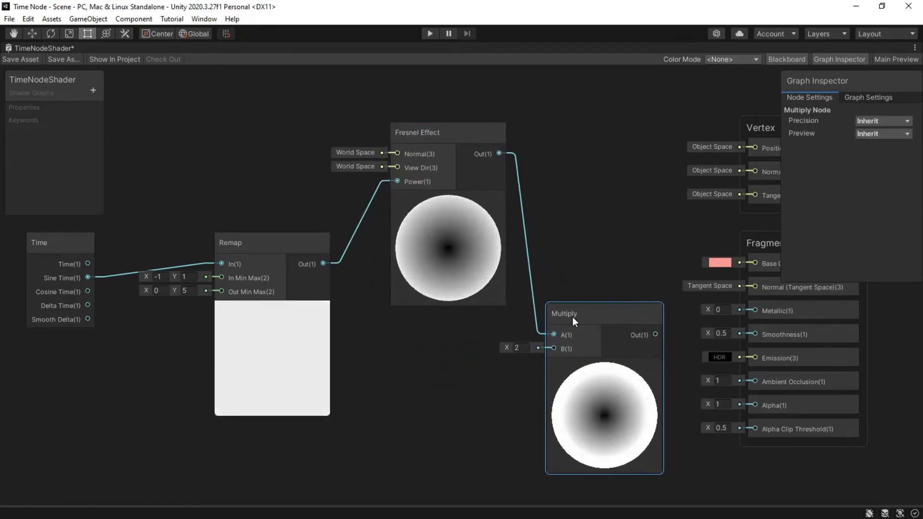
# Create a Color property named Color, place it in the graph and connect it to the Multiply node's B input.
pyautogui.moveTo(457, 342); pyautogui.dragTo(420, 244, button='middle')
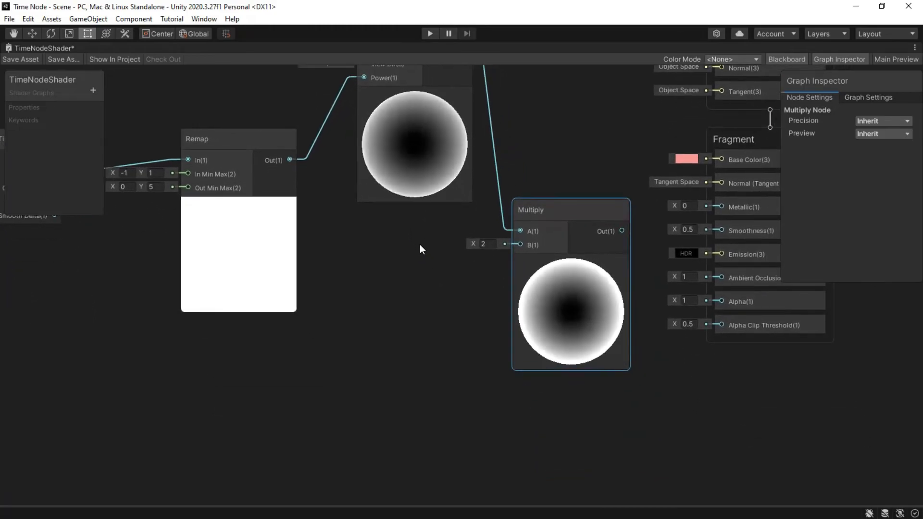
pyautogui.click(93, 90)
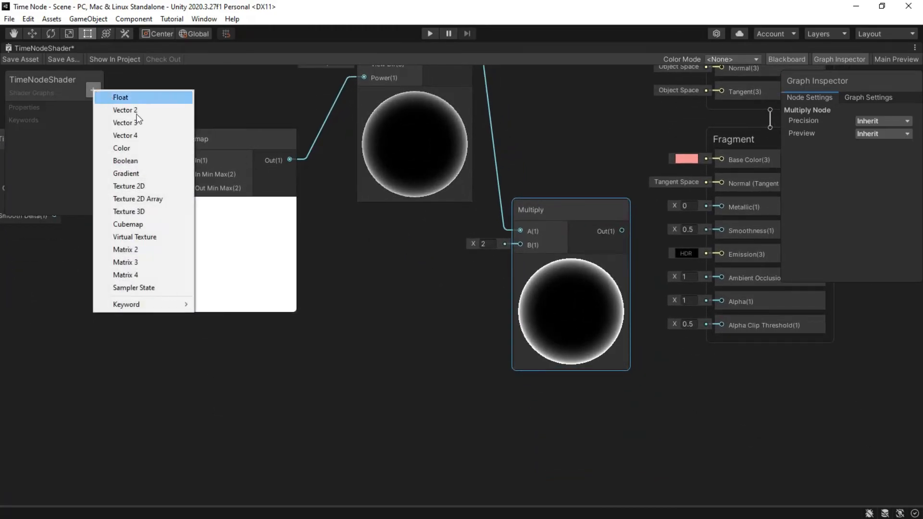
pyautogui.click(129, 151)
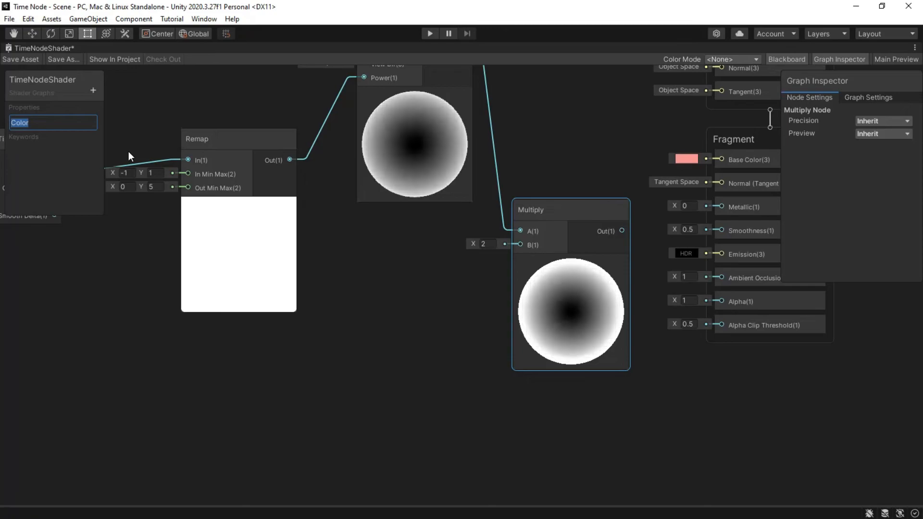
pyautogui.press('Return')
pyautogui.moveTo(29, 123); pyautogui.dragTo(354, 269)
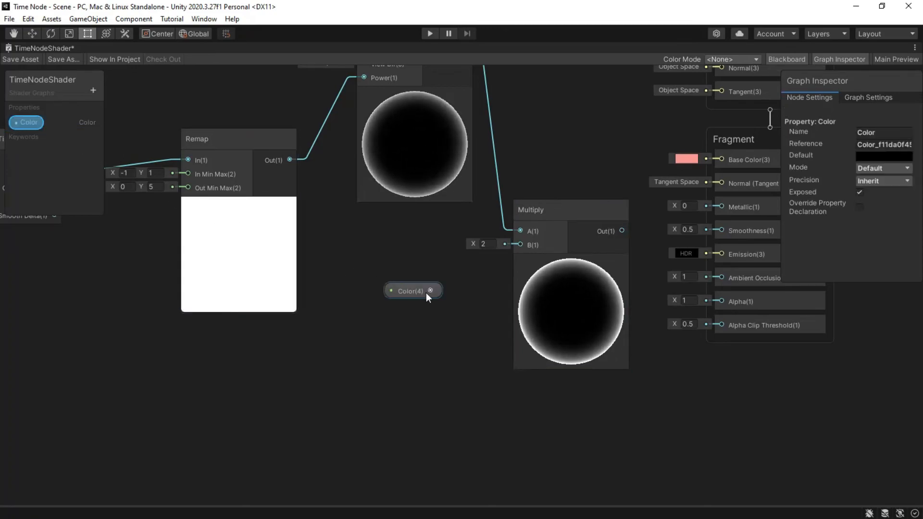
pyautogui.moveTo(433, 291); pyautogui.dragTo(521, 245)
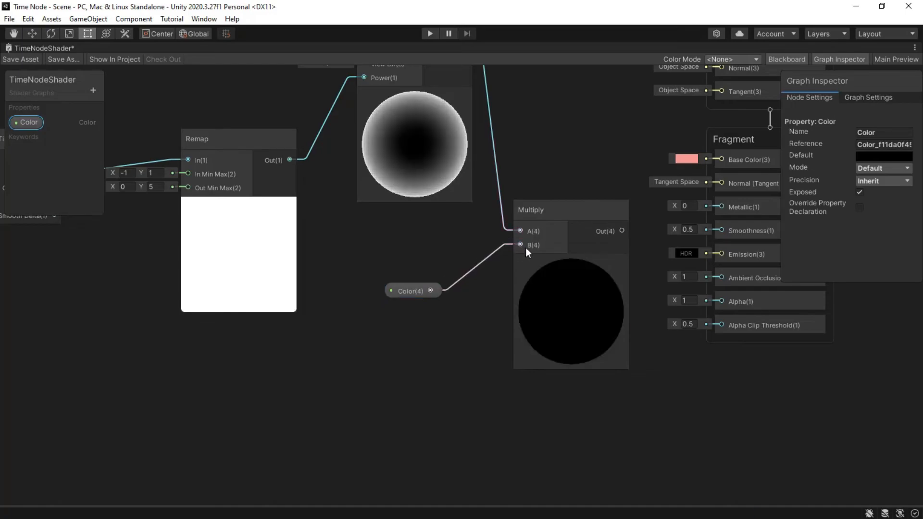
# Set the Color property's default to orange FF8D21.
pyautogui.click(423, 285)
pyautogui.click(884, 156)
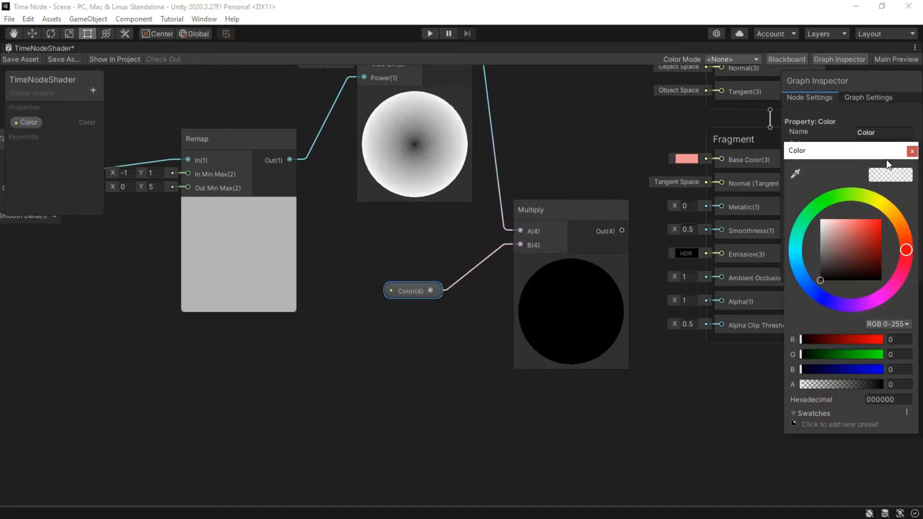
pyautogui.moveTo(881, 209); pyautogui.dragTo(895, 217)
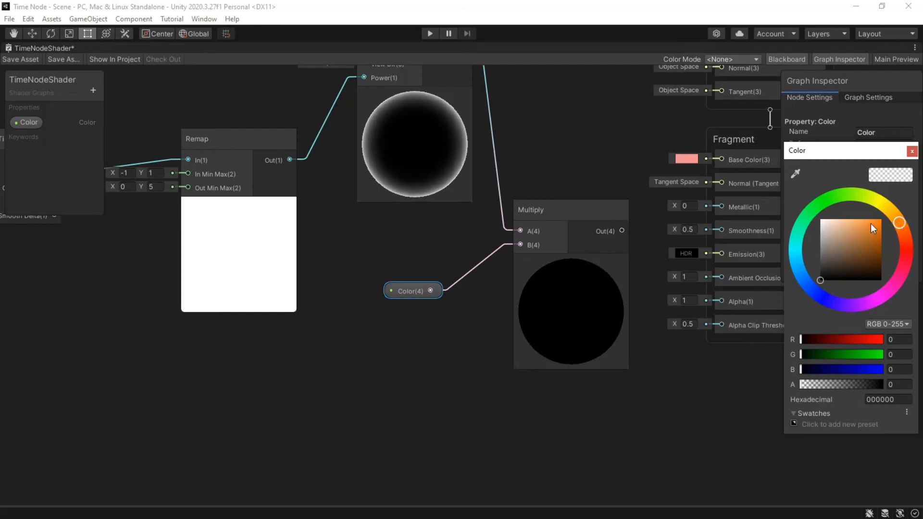
pyautogui.click(874, 220)
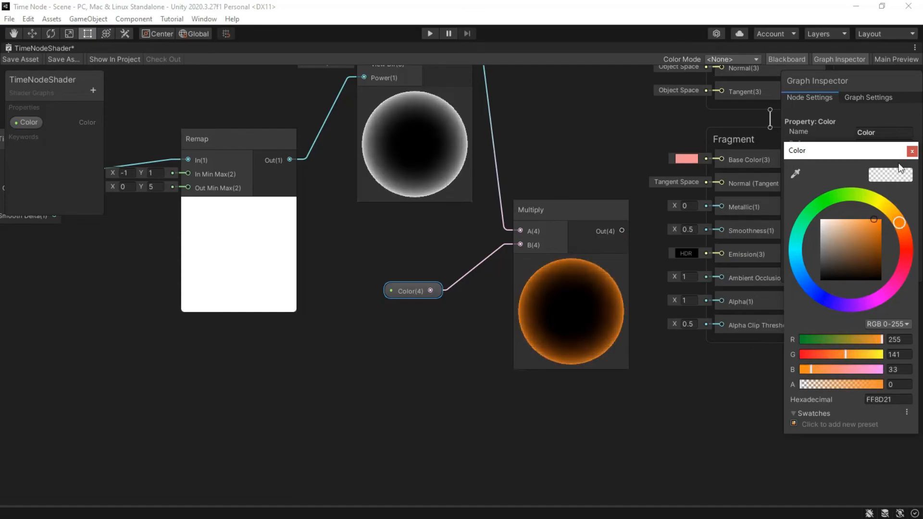
pyautogui.click(911, 151)
# Connect the Multiply node's output to the Fragment block's Emission, Smoothness and Metallic inputs.
pyautogui.moveTo(595, 266); pyautogui.dragTo(467, 292, button='middle')
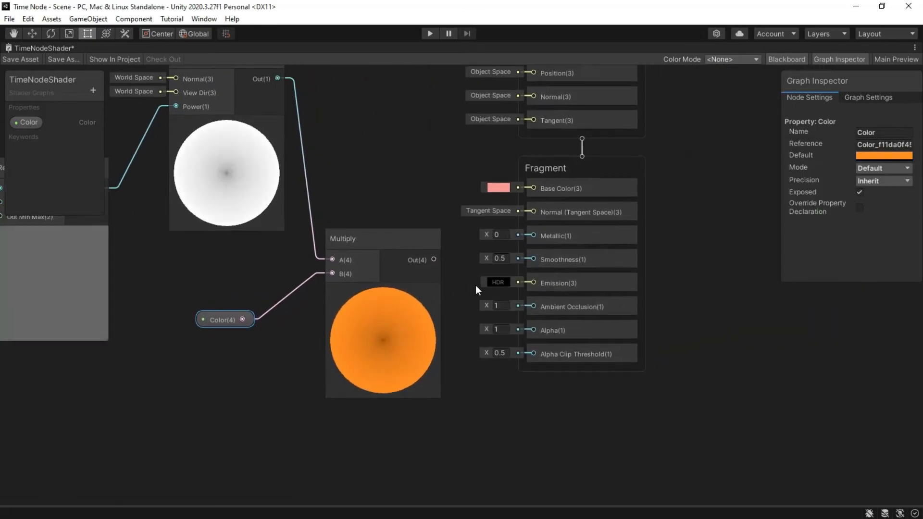
pyautogui.moveTo(339, 237); pyautogui.dragTo(345, 255, button='middle')
pyautogui.moveTo(440, 278); pyautogui.dragTo(528, 300)
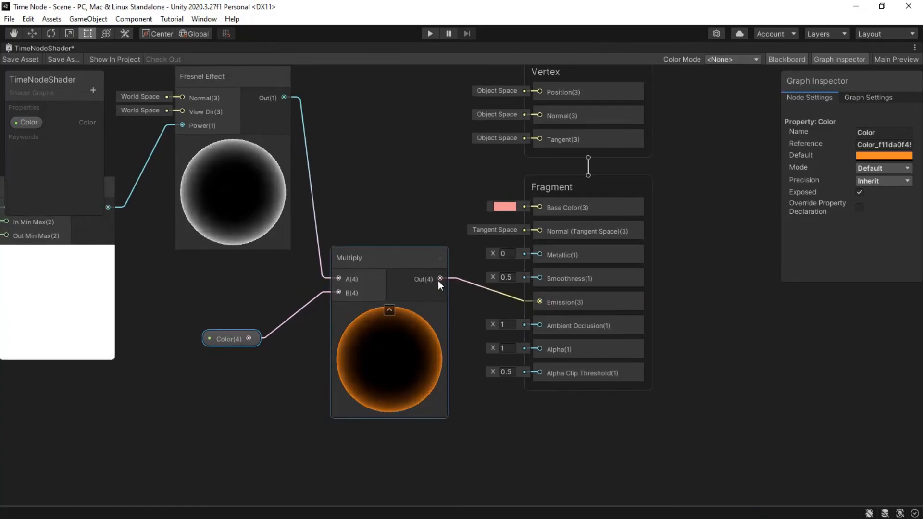
pyautogui.moveTo(439, 278); pyautogui.dragTo(537, 278)
pyautogui.moveTo(441, 278); pyautogui.dragTo(540, 254)
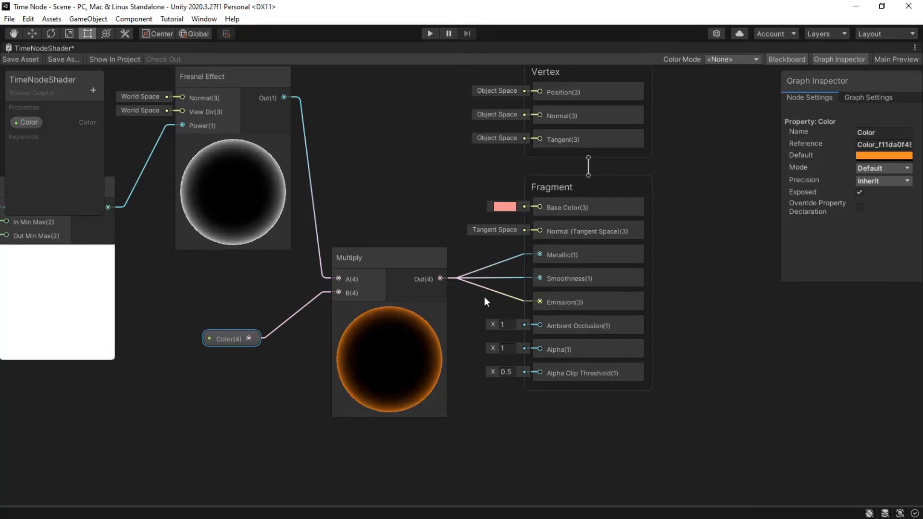
# Review the whole node graph and run the scene in Play mode to check the Fresnel effect on the sphere.
pyautogui.moveTo(483, 296); pyautogui.dragTo(495, 304, button='middle')
pyautogui.moveTo(485, 345); pyautogui.dragTo(552, 343, button='middle')
pyautogui.scroll(-2, 567, 387)
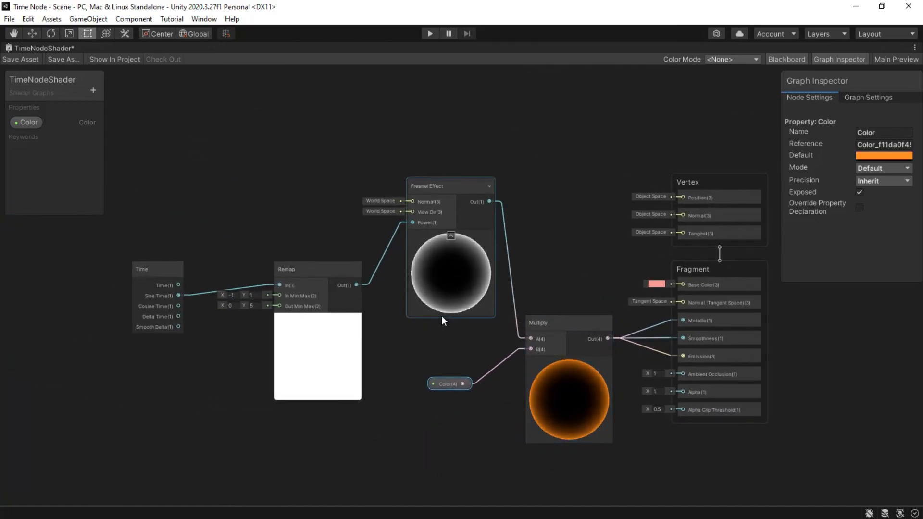
pyautogui.click(430, 33)
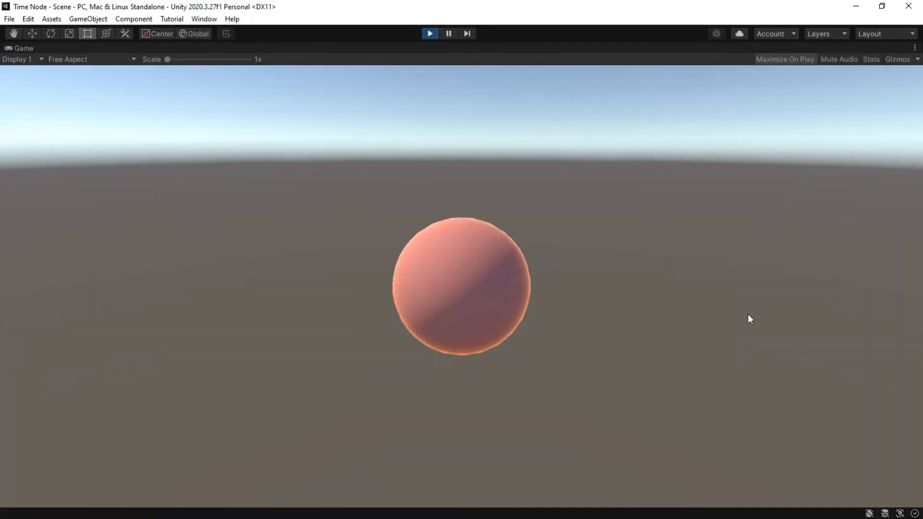